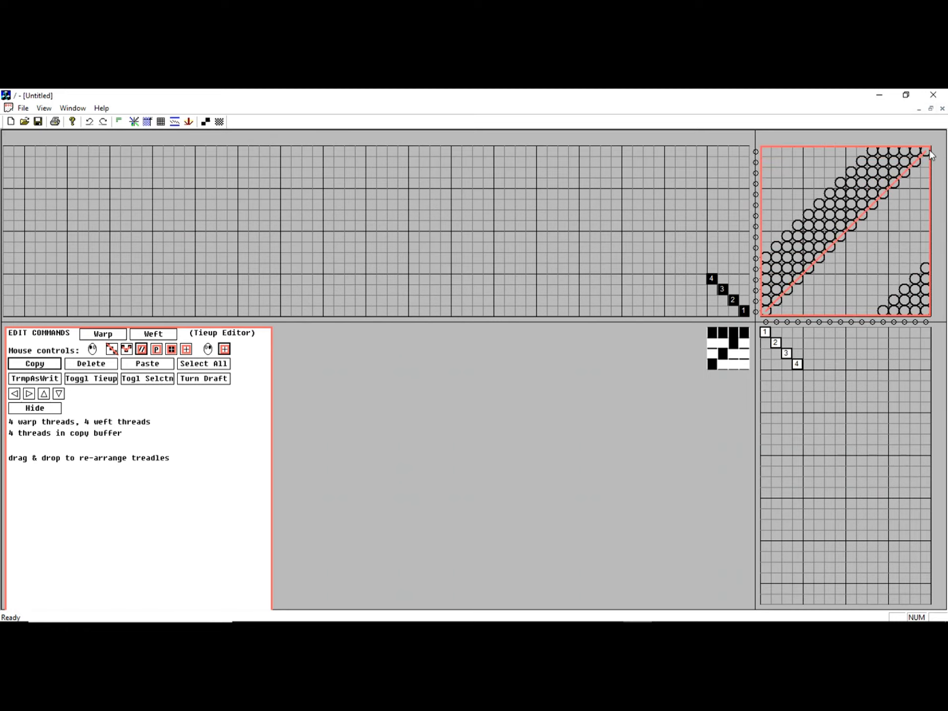
Reverse the tieup's twill diagonal, and paste repeats of the copied block (treadles 3–5, shafts 3–6) across treadles 1–7 on the same shafts
{"action": "left_click_drag", "start_coordinate": [765, 152], "coordinate": [927, 311]}
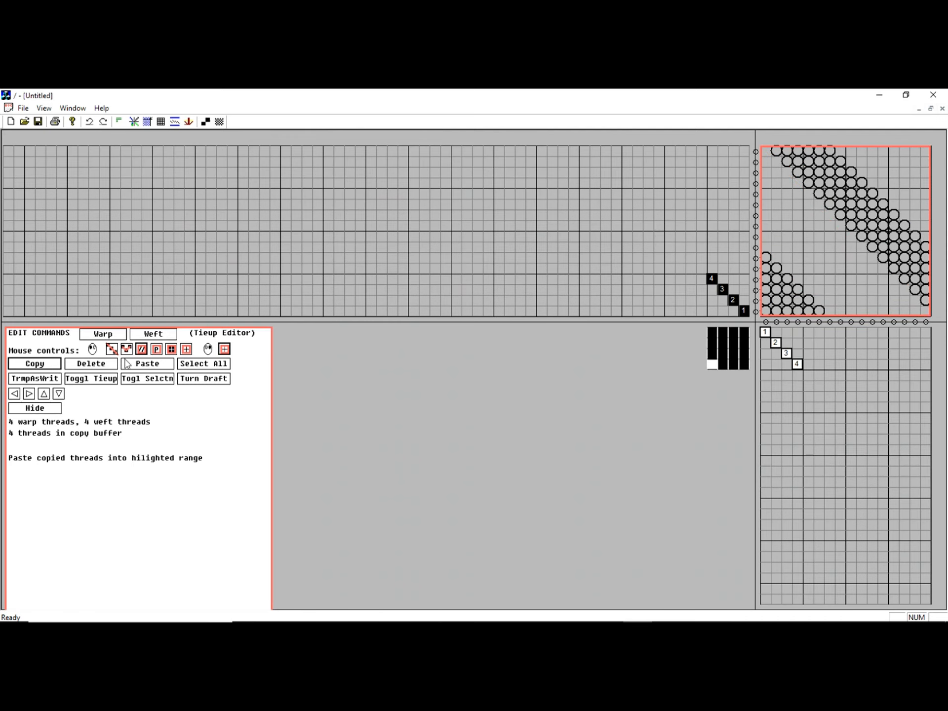
{"action": "left_click", "coordinate": [790, 290]}
{"action": "left_click_drag", "start_coordinate": [790, 293], "coordinate": [804, 281]}
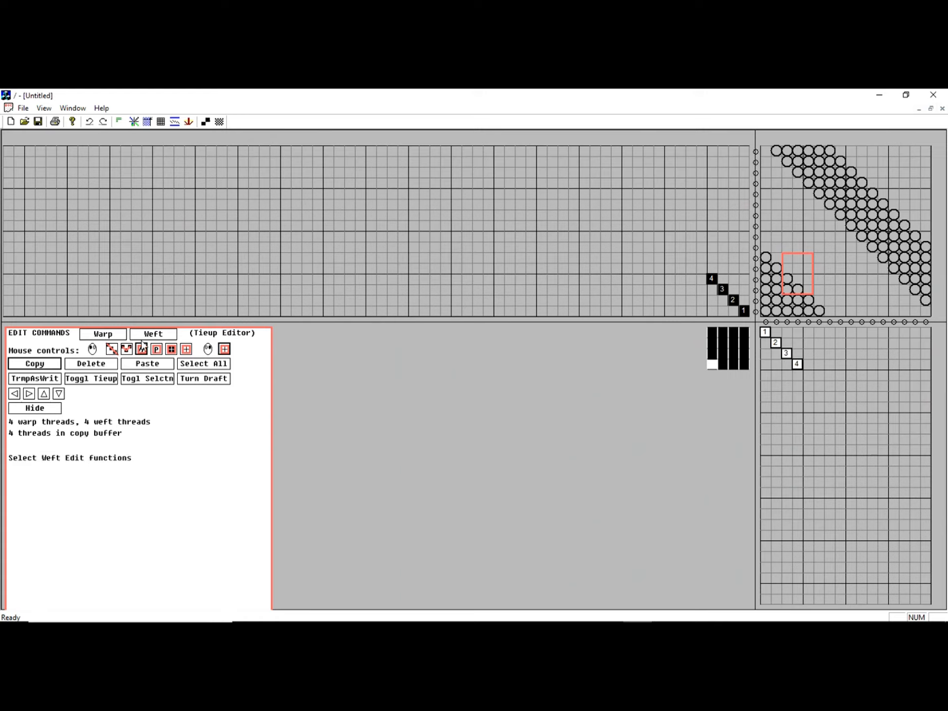
{"action": "key", "text": "ctrl+c"}
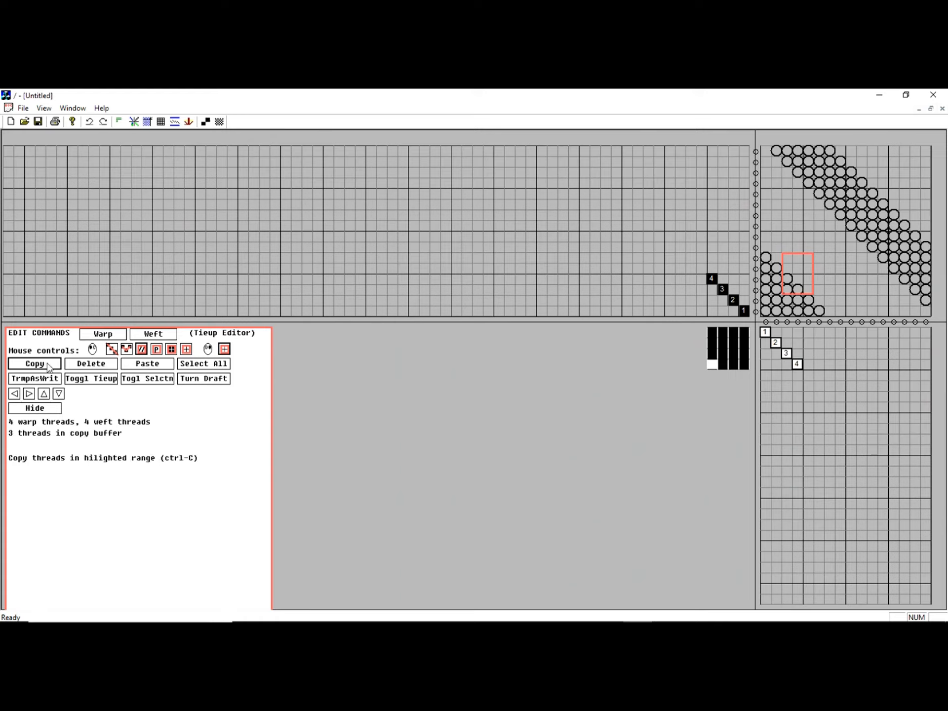
{"action": "left_click", "coordinate": [156, 349]}
{"action": "left_click_drag", "start_coordinate": [825, 294], "coordinate": [707, 263]}
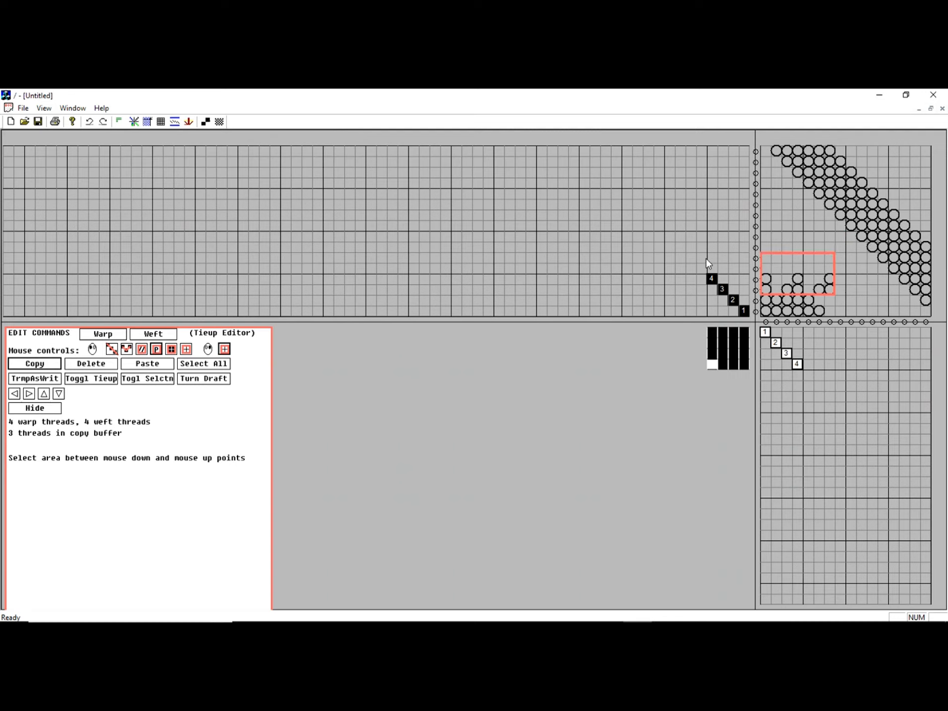
{"action": "mouse_move", "coordinate": [726, 181]}
{"action": "left_mouse_down"}
{"action": "mouse_move", "coordinate": [747, 158]}
{"action": "mouse_move", "coordinate": [779, 172]}
{"action": "left_mouse_up"}
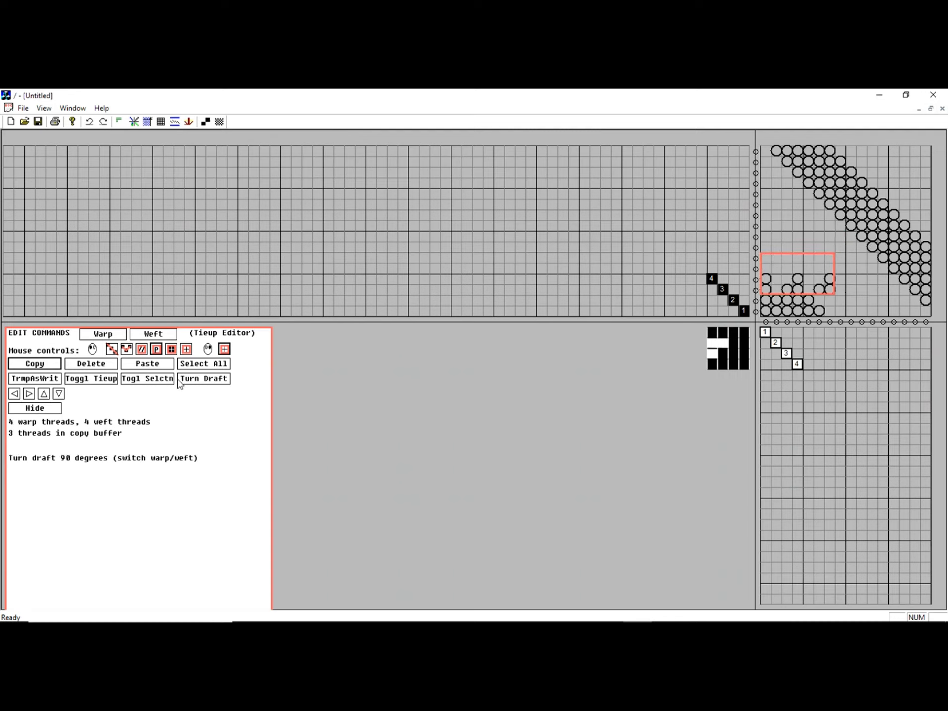
Toggle the whole tieup twice, toggle the selected block's connections twice, and rotate the selected block one step to the right
{"action": "left_click", "coordinate": [108, 380]}
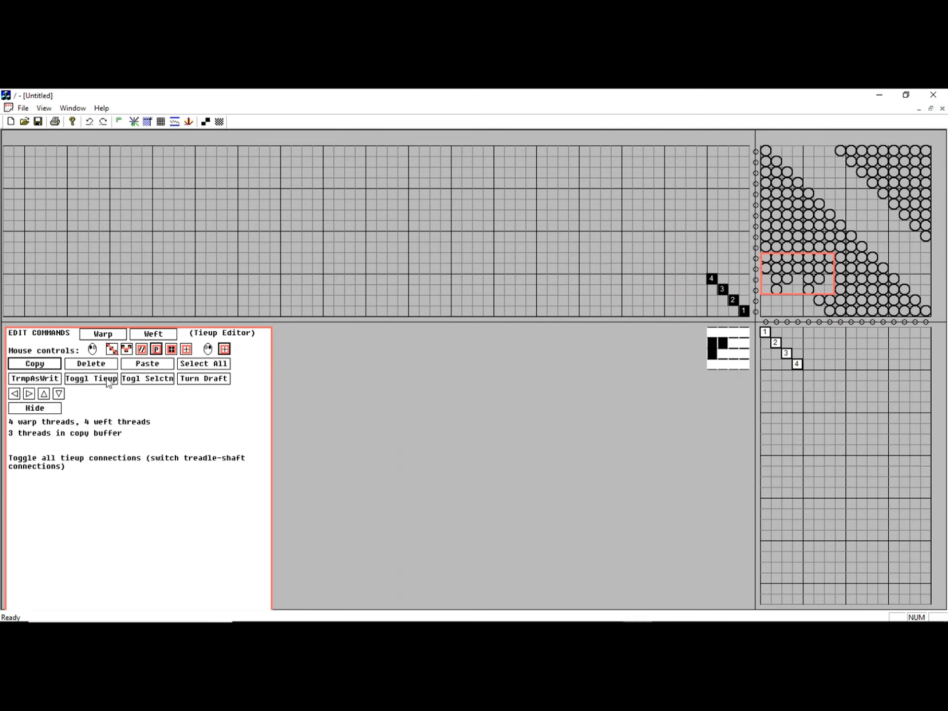
{"action": "left_click", "coordinate": [108, 380]}
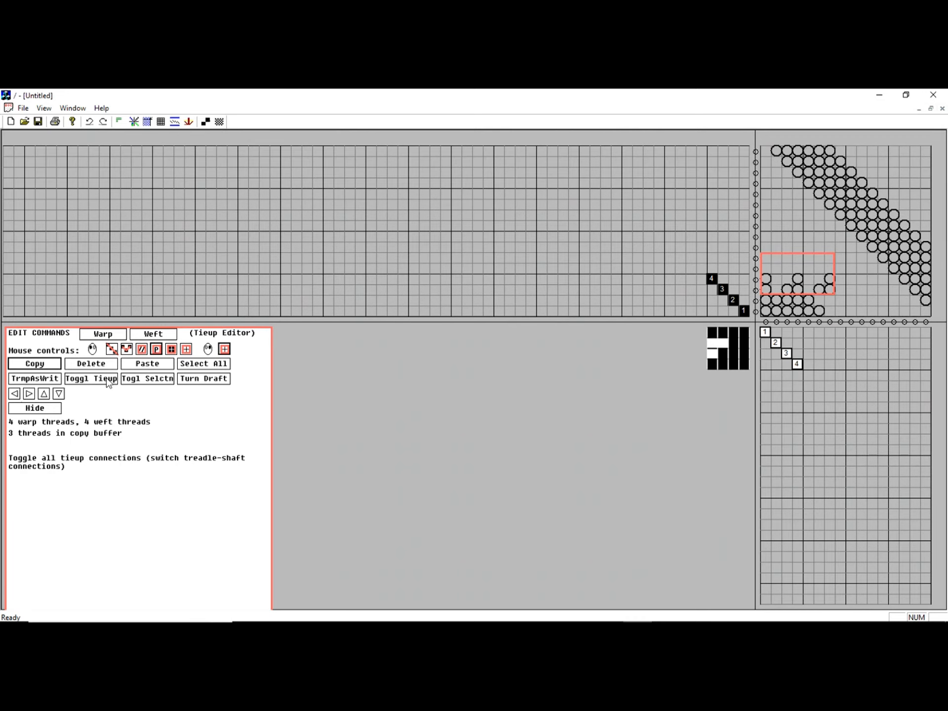
{"action": "left_click", "coordinate": [157, 380]}
{"action": "left_click", "coordinate": [157, 380]}
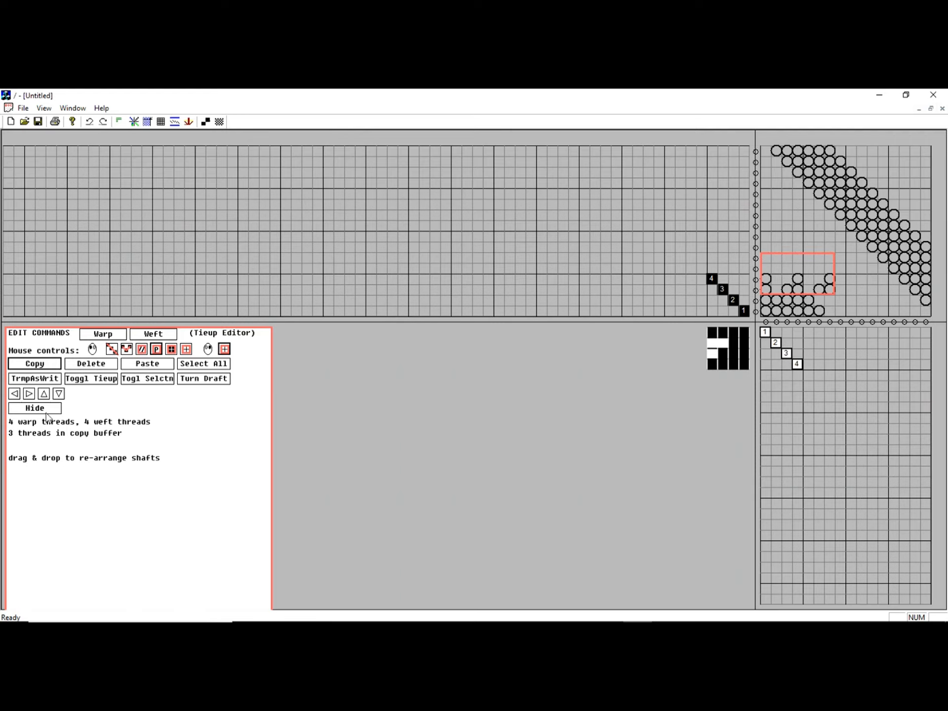
{"action": "left_click", "coordinate": [29, 394]}
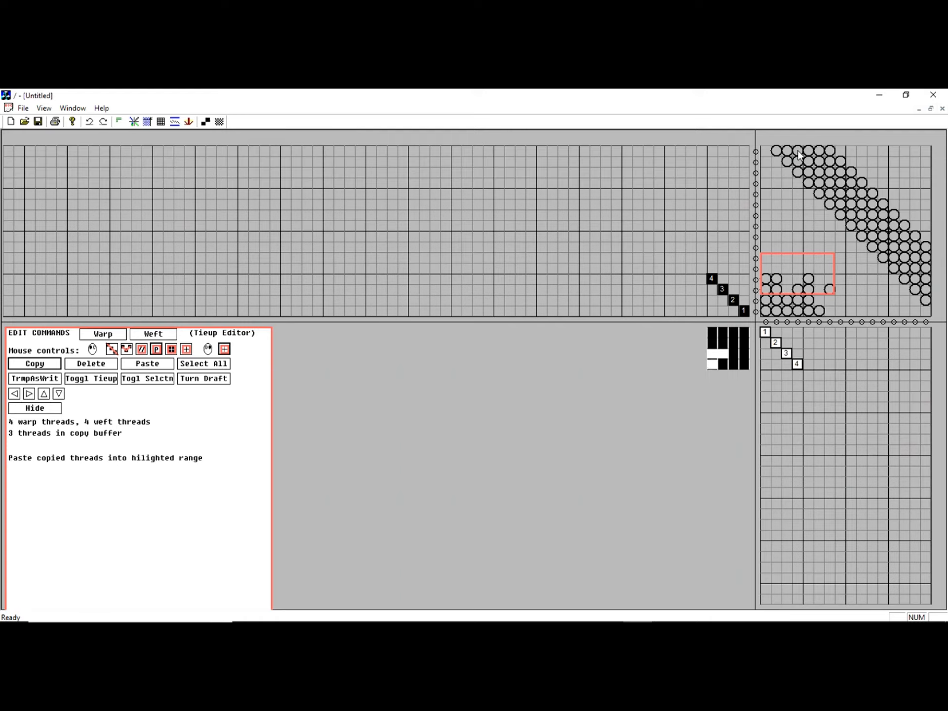
Select the entire tieup and rotate it two steps left, two right, two up and two down
{"action": "left_click_drag", "start_coordinate": [765, 149], "coordinate": [913, 328]}
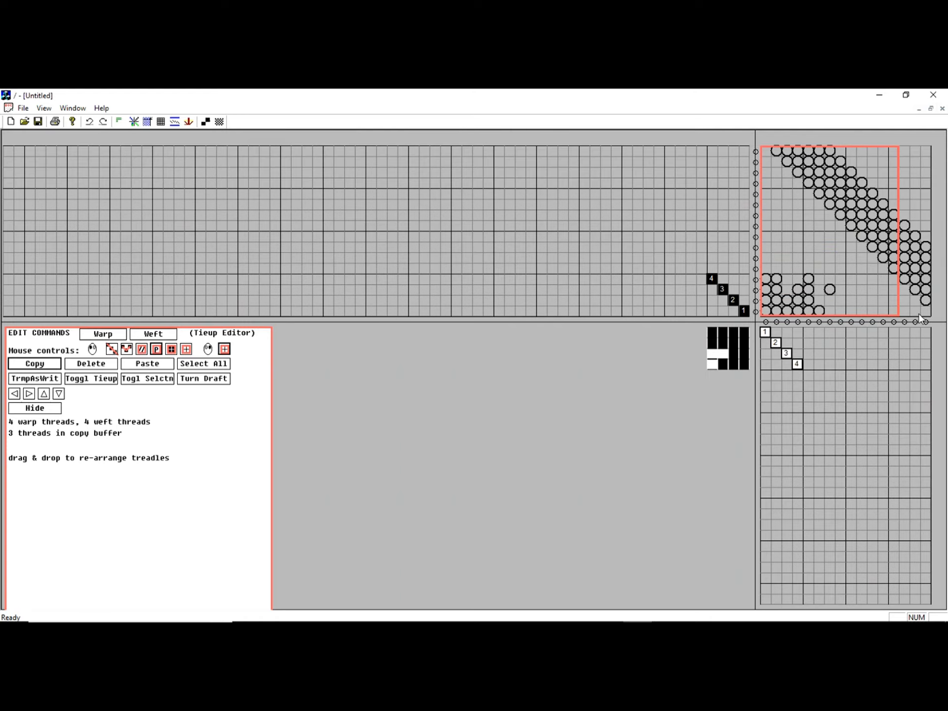
{"action": "left_click", "coordinate": [213, 365]}
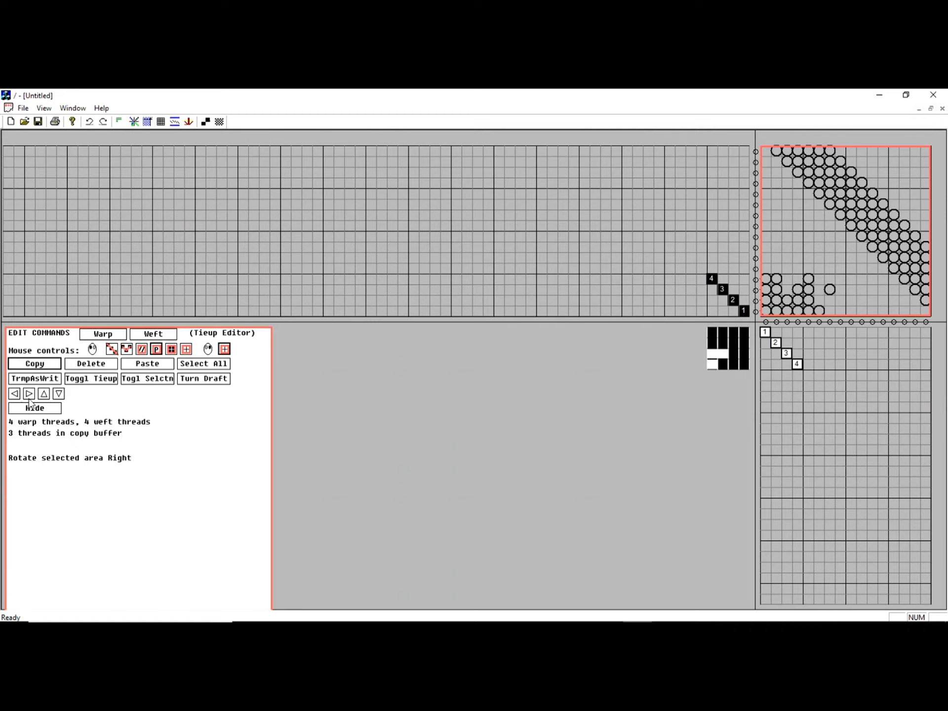
{"action": "left_click", "coordinate": [15, 393]}
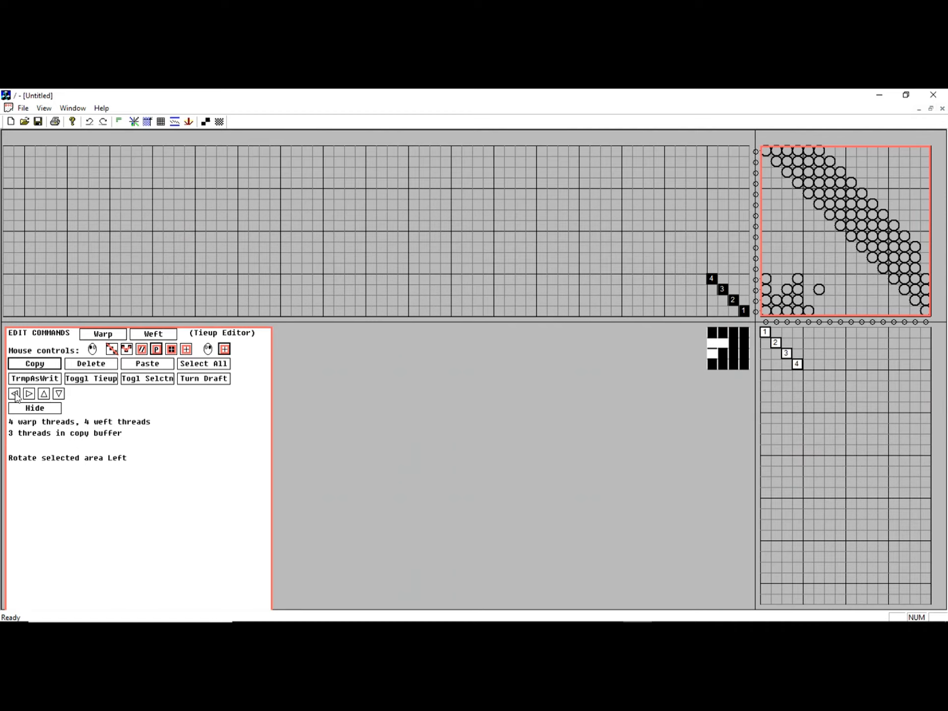
{"action": "left_click", "coordinate": [14, 394]}
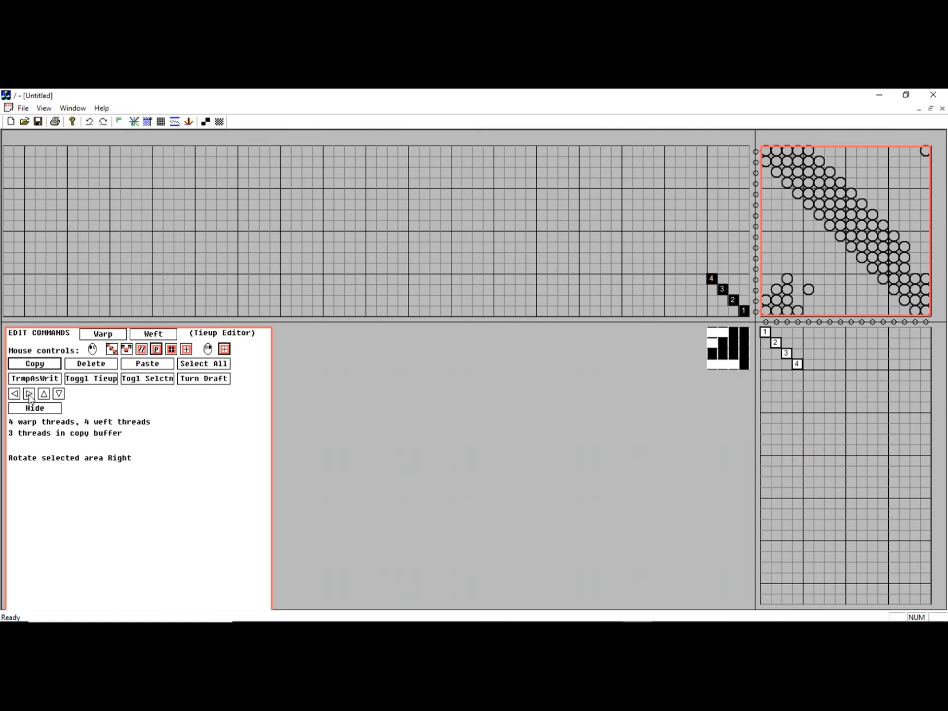
{"action": "left_click", "coordinate": [29, 394]}
{"action": "left_click", "coordinate": [29, 393]}
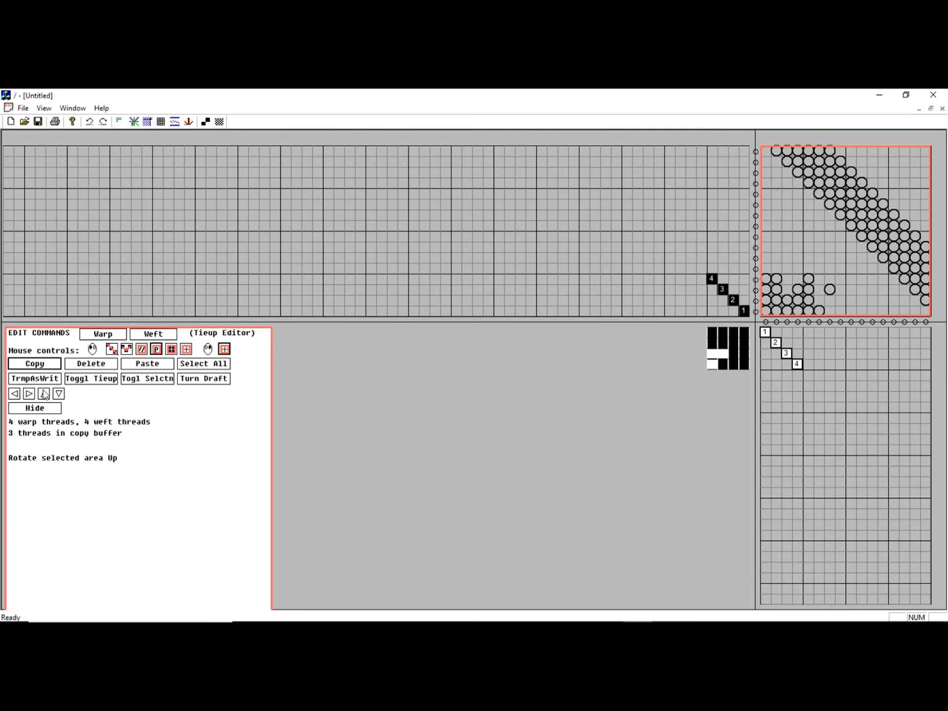
{"action": "left_click", "coordinate": [44, 393]}
{"action": "left_click", "coordinate": [44, 393]}
{"action": "left_click", "coordinate": [58, 394]}
{"action": "left_click", "coordinate": [59, 393]}
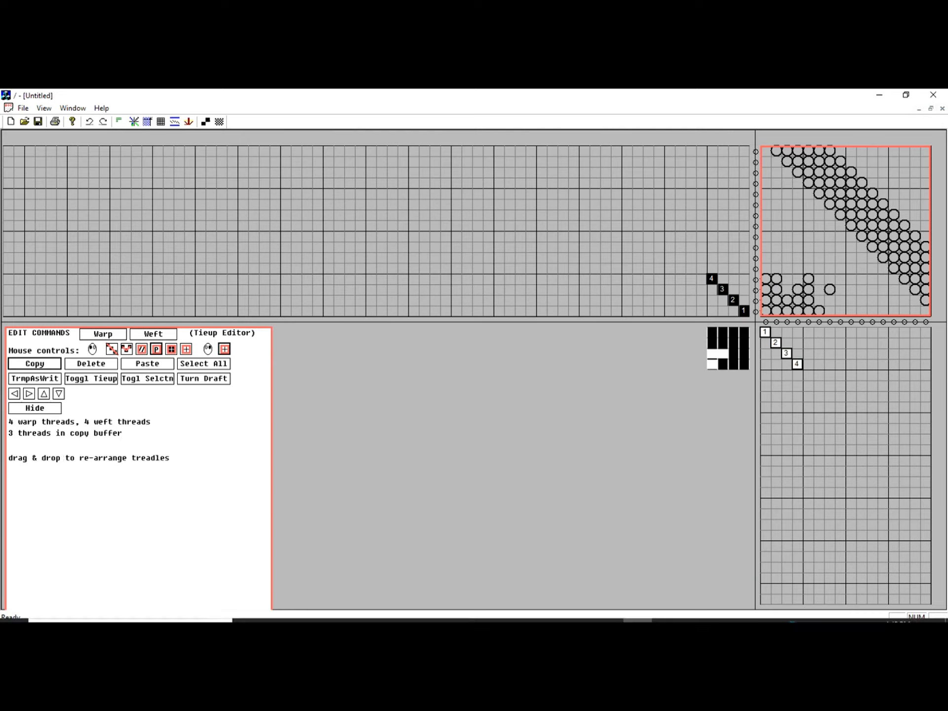
Switch to Paint, copy the whole Tieup image, and paste it into the draft's tieup in the weaving program
{"action": "mouse_move", "coordinate": [726, 612]}
{"action": "left_click", "coordinate": [672, 609]}
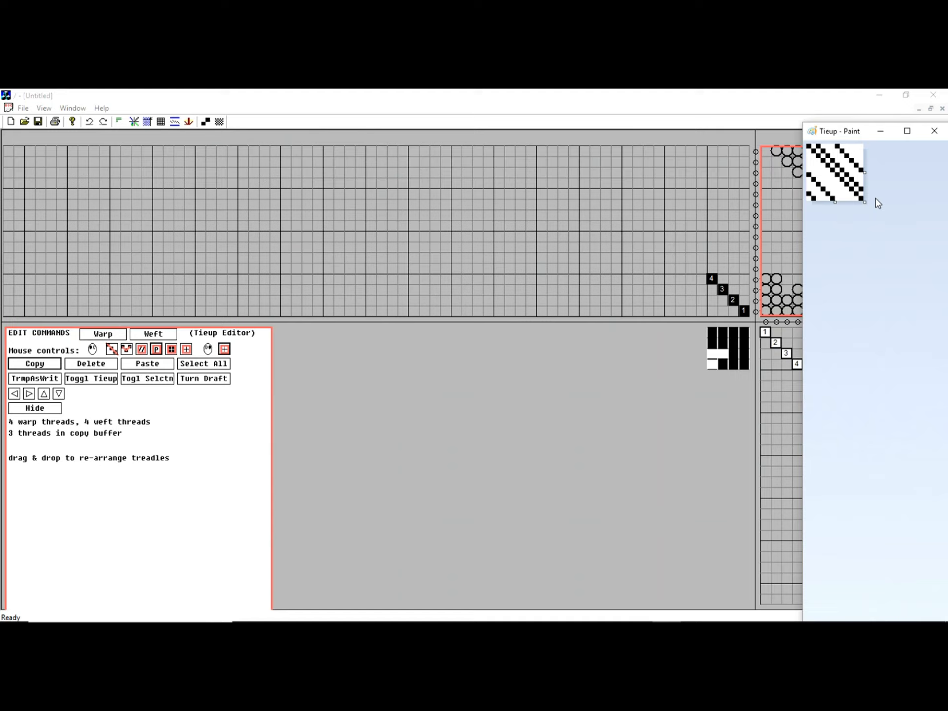
{"action": "key", "text": "ctrl+a"}
{"action": "left_click", "coordinate": [571, 538]}
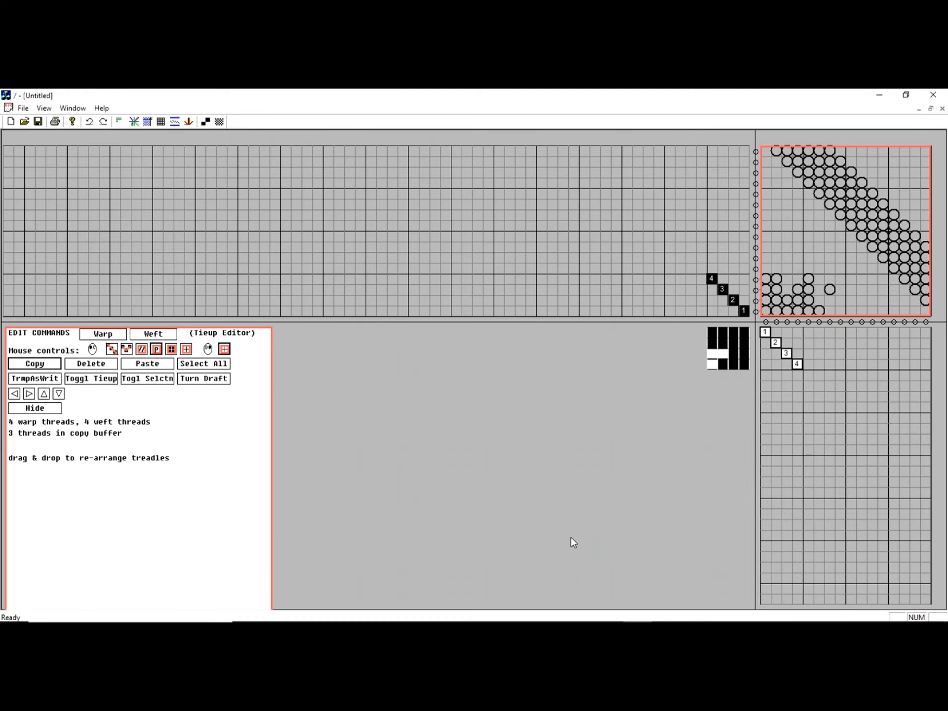
{"action": "left_click", "coordinate": [847, 235]}
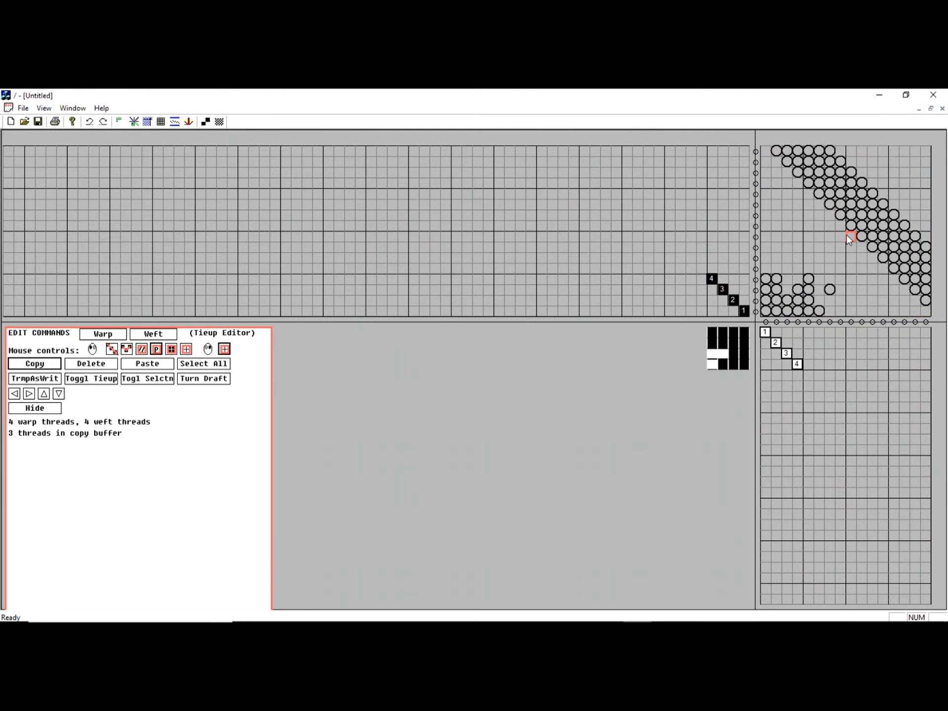
{"action": "key", "text": "ctrl+v"}
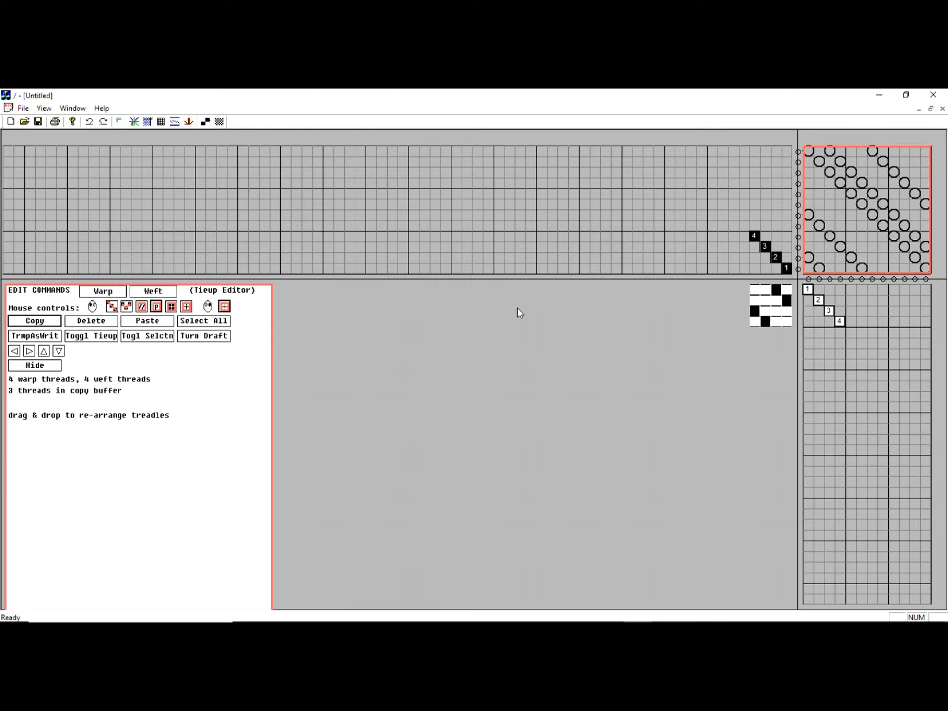
Close the current draft, configure the default pattern with 14 shafts and 14 treadles, and open it for editing
{"action": "left_click", "coordinate": [941, 108]}
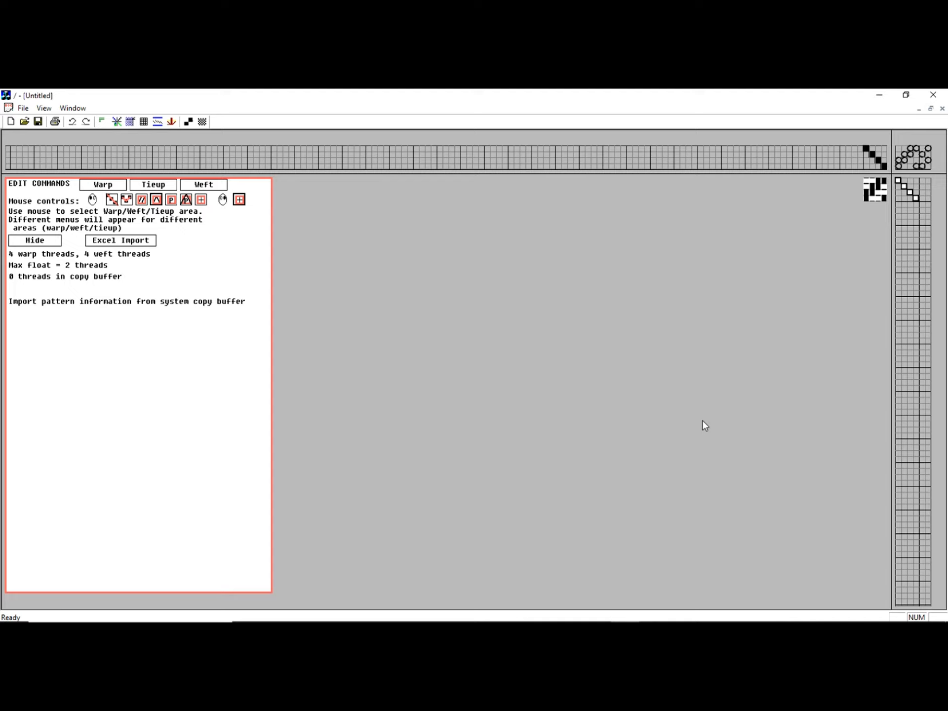
{"action": "left_click", "coordinate": [101, 121]}
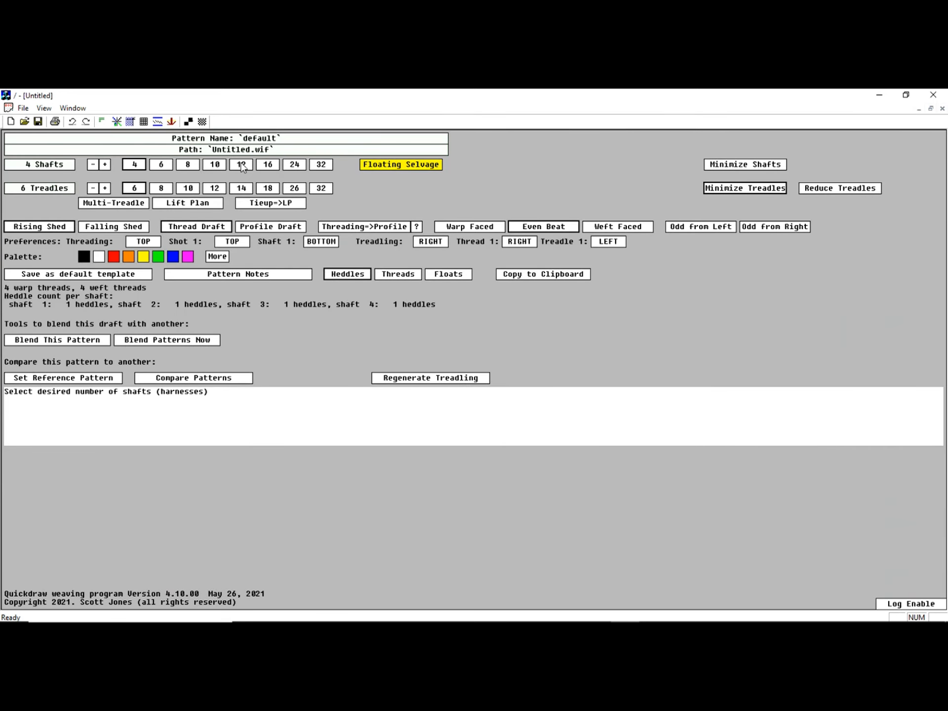
{"action": "left_click", "coordinate": [267, 164]}
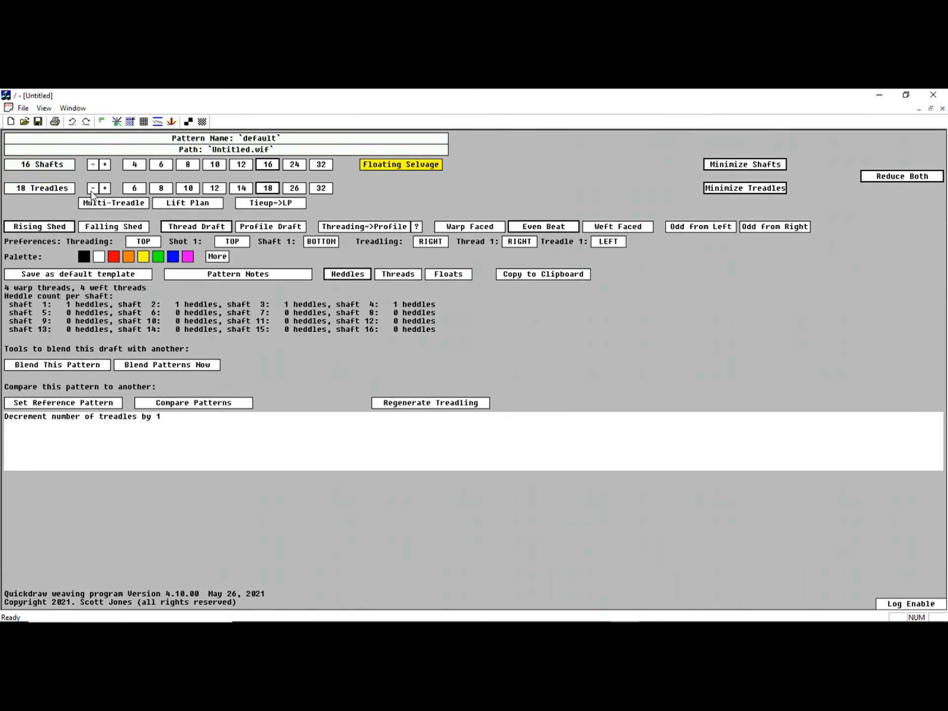
{"action": "double_click", "coordinate": [93, 164]}
{"action": "double_click", "coordinate": [95, 187]}
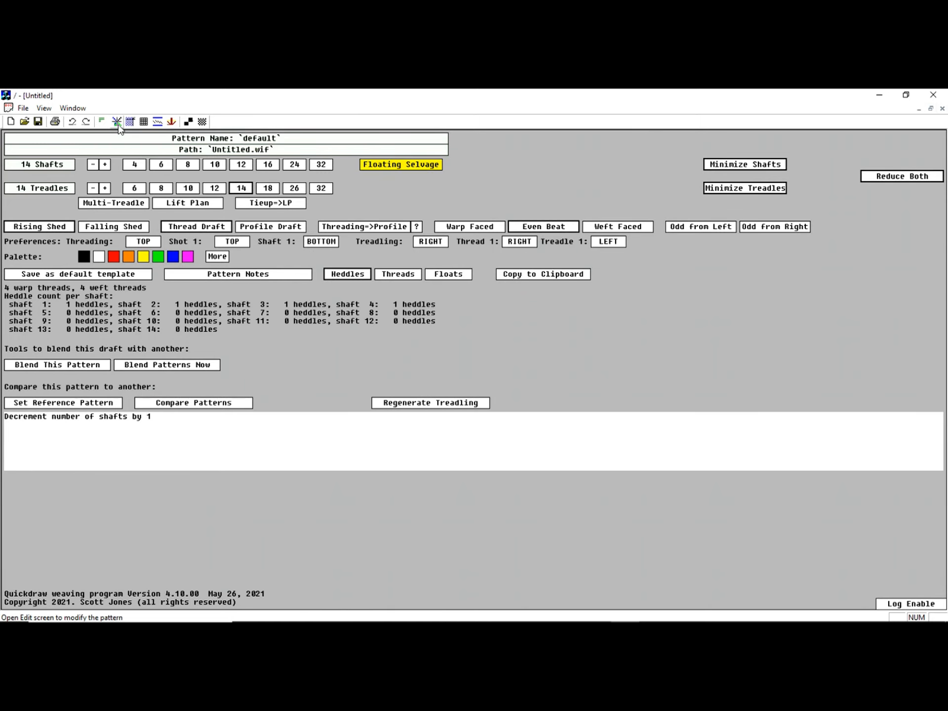
{"action": "left_click", "coordinate": [117, 122]}
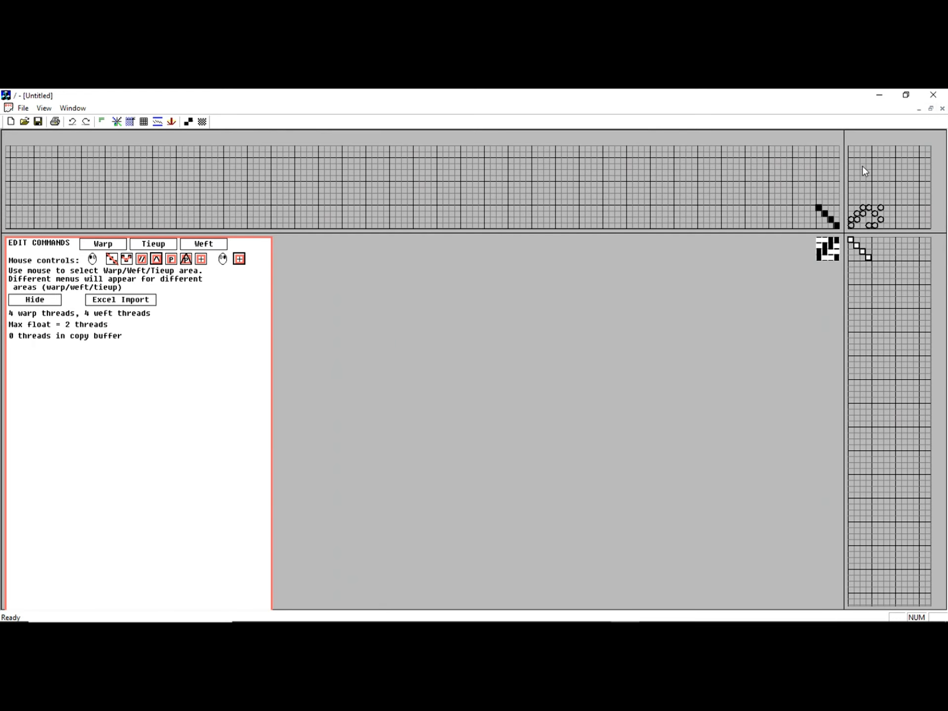
Draw a five-peak point threading over about 126 warp threads and apply tromp as writ to create the matching treadling
{"action": "left_click", "coordinate": [156, 261]}
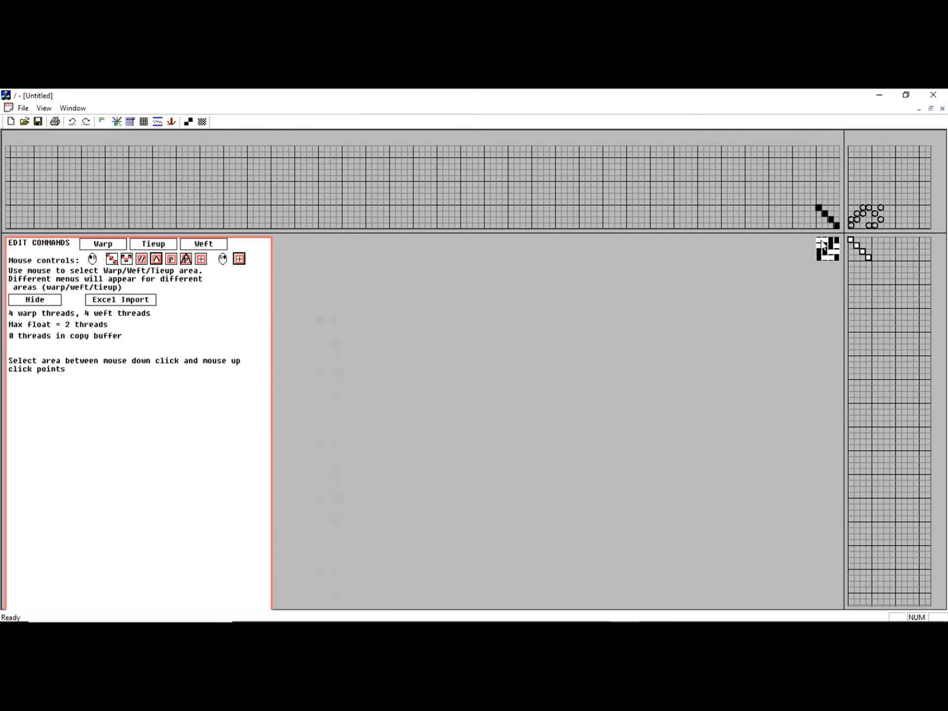
{"action": "mouse_move", "coordinate": [837, 228]}
{"action": "left_mouse_down"}
{"action": "mouse_move", "coordinate": [692, 209]}
{"action": "mouse_move", "coordinate": [387, 201]}
{"action": "mouse_move", "coordinate": [248, 153]}
{"action": "left_mouse_up"}
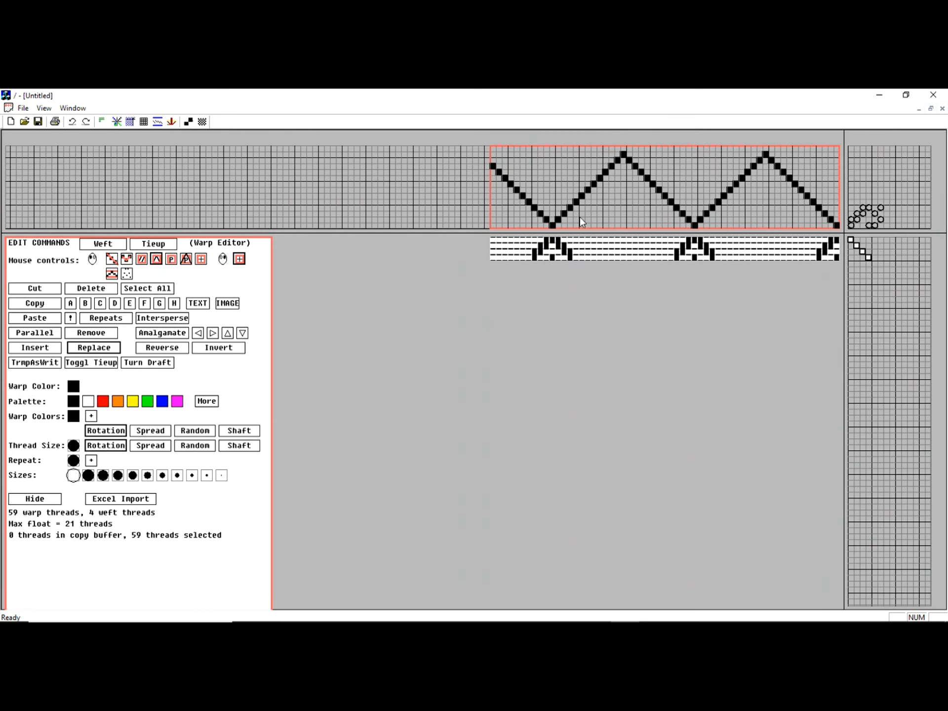
{"action": "mouse_move", "coordinate": [552, 226]}
{"action": "left_mouse_down"}
{"action": "mouse_move", "coordinate": [482, 200]}
{"action": "mouse_move", "coordinate": [327, 196]}
{"action": "mouse_move", "coordinate": [94, 147]}
{"action": "left_mouse_up"}
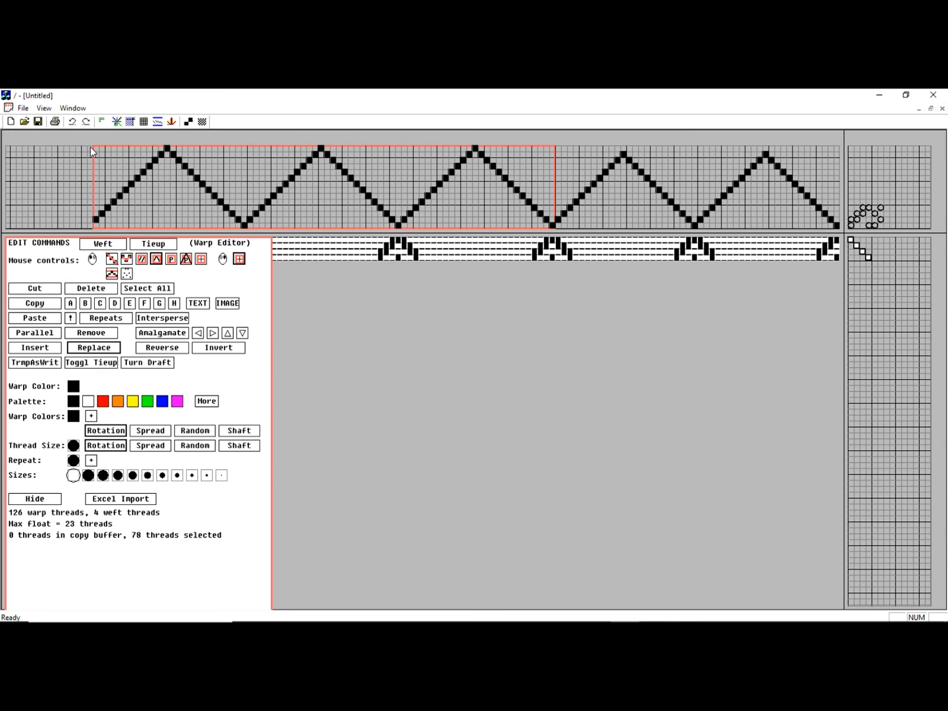
{"action": "left_click", "coordinate": [38, 366]}
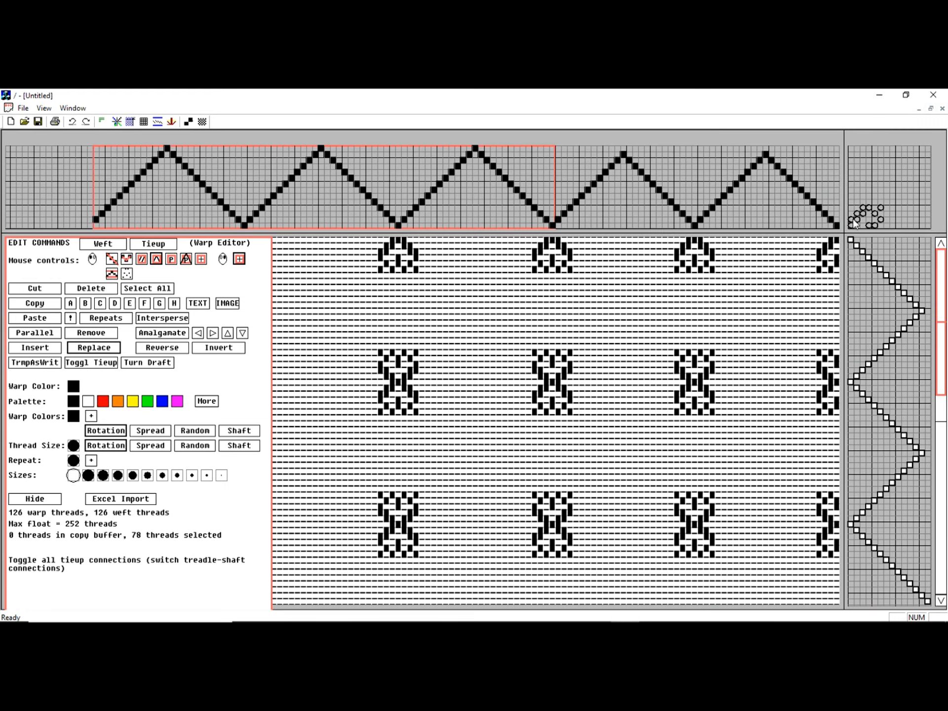
Tie shafts 8, 9 and 10 to treadle 1, and extend the first treadle's connections as rising twill diagonals across the whole tieup
{"action": "left_click", "coordinate": [849, 176]}
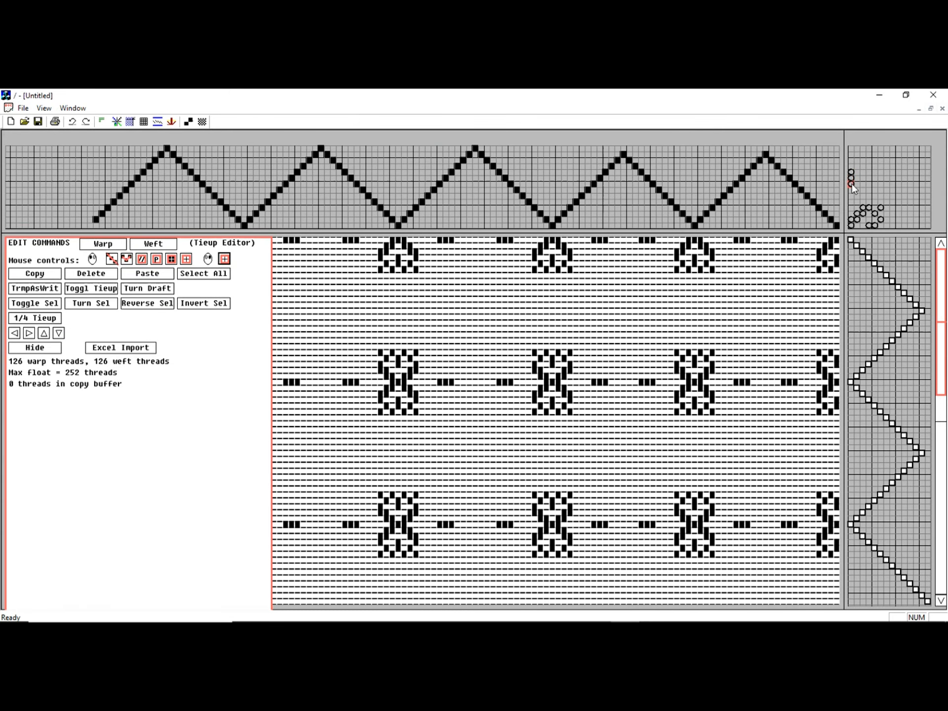
{"action": "left_click", "coordinate": [141, 259]}
{"action": "left_click_drag", "start_coordinate": [853, 228], "coordinate": [929, 155]}
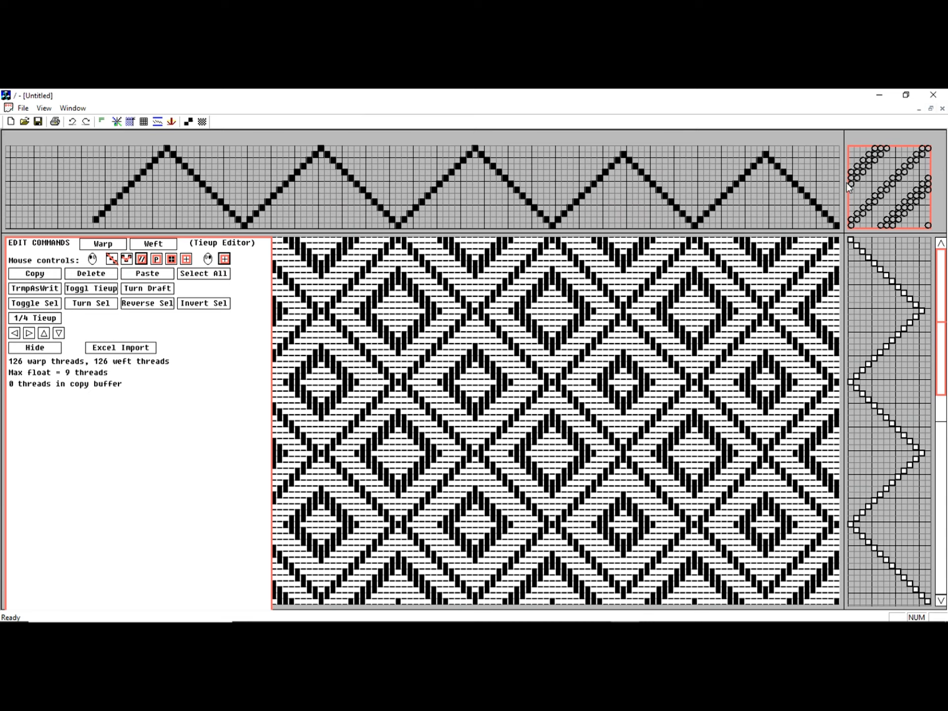
Select the lower-left 7-by-7 block of the tieup and toggle its connections twice
{"action": "left_click_drag", "start_coordinate": [851, 191], "coordinate": [888, 226]}
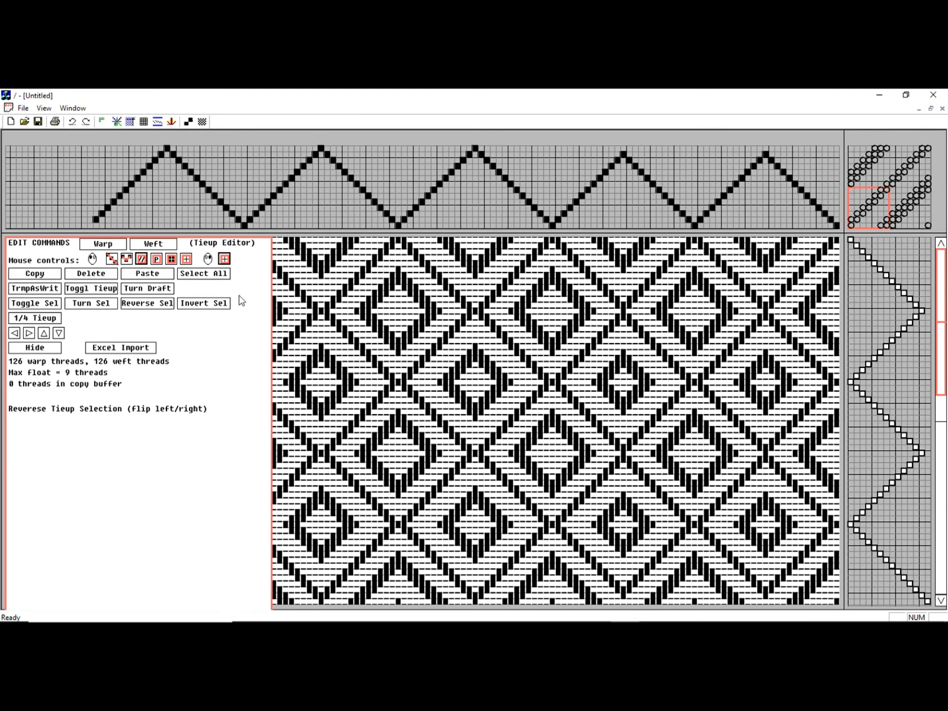
{"action": "left_click", "coordinate": [41, 303]}
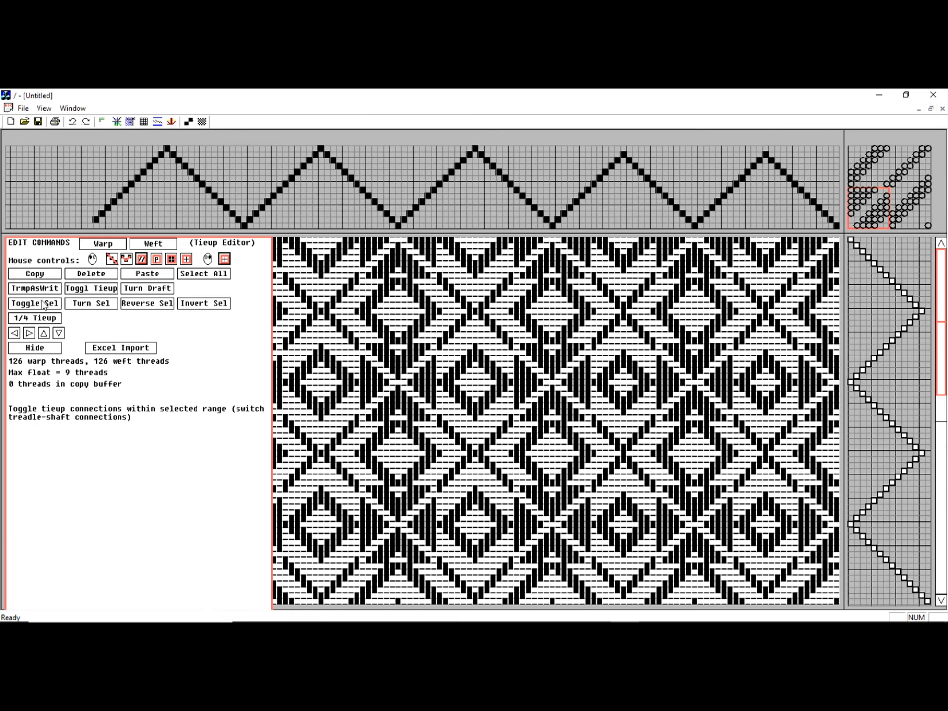
{"action": "left_click", "coordinate": [39, 304]}
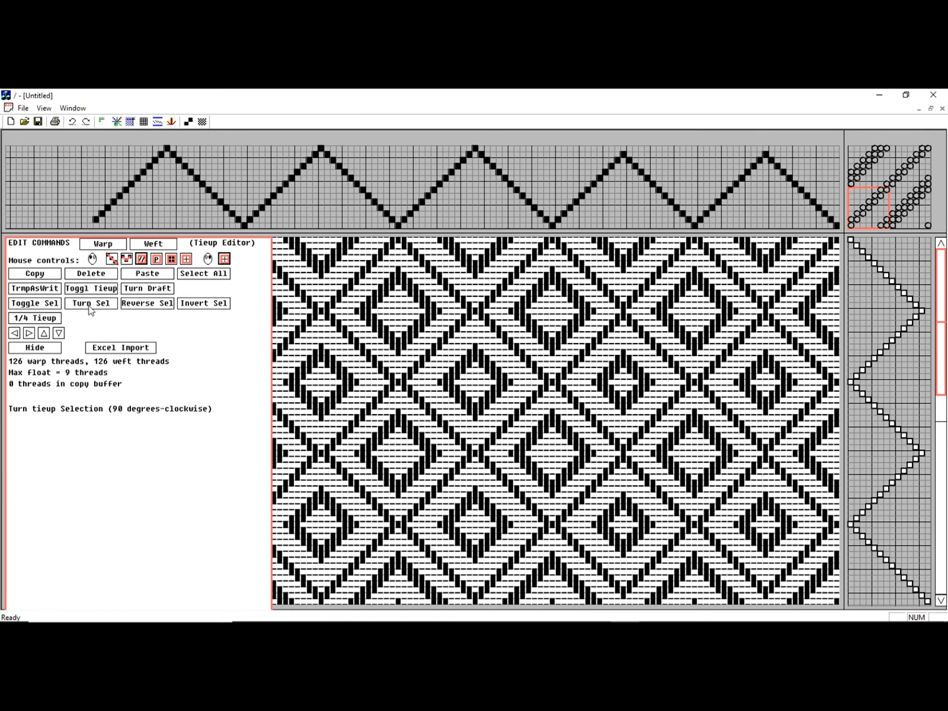
Turn the selected 7-by-7 tieup block 90 degrees clockwise four times
{"action": "left_click", "coordinate": [91, 308]}
{"action": "left_click", "coordinate": [91, 308]}
{"action": "left_click", "coordinate": [91, 308]}
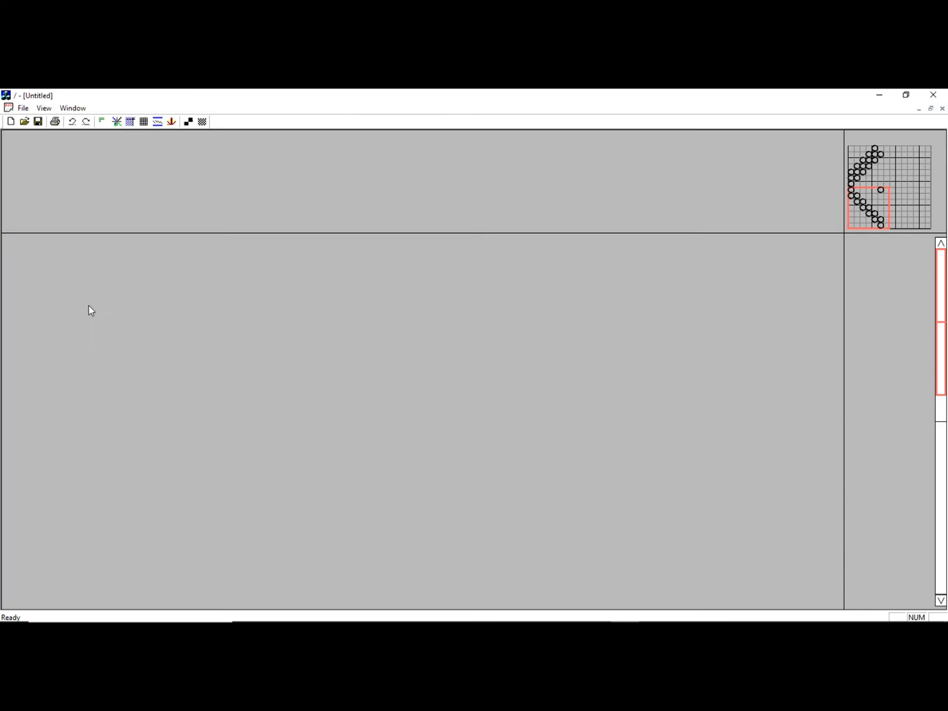
{"action": "left_click", "coordinate": [91, 308]}
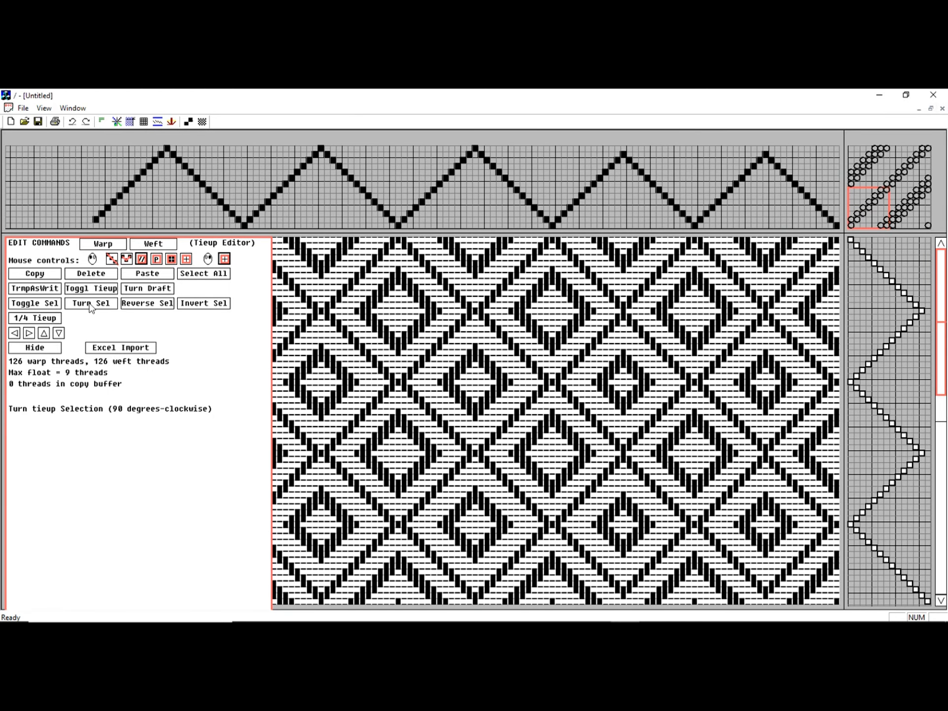
Reverse the selected 7-by-7 tieup block left to right, and invert it top to bottom
{"action": "left_click", "coordinate": [149, 306]}
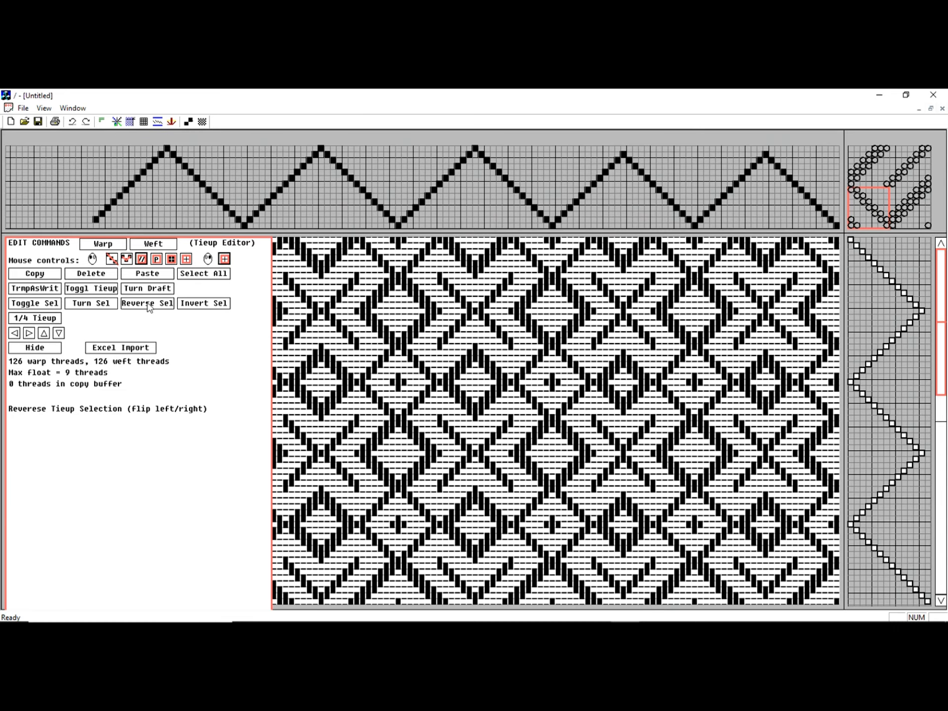
{"action": "left_click", "coordinate": [198, 305]}
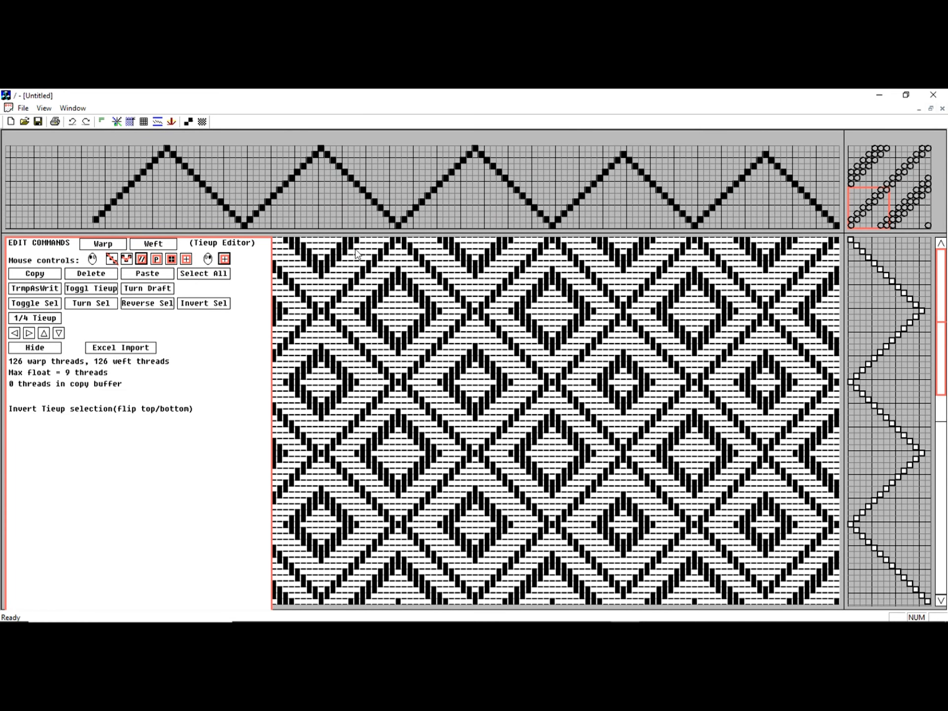
Select a three-row band across the full width of the tieup, reverse it left to right and invert it top to bottom
{"action": "left_click_drag", "start_coordinate": [854, 189], "coordinate": [929, 200]}
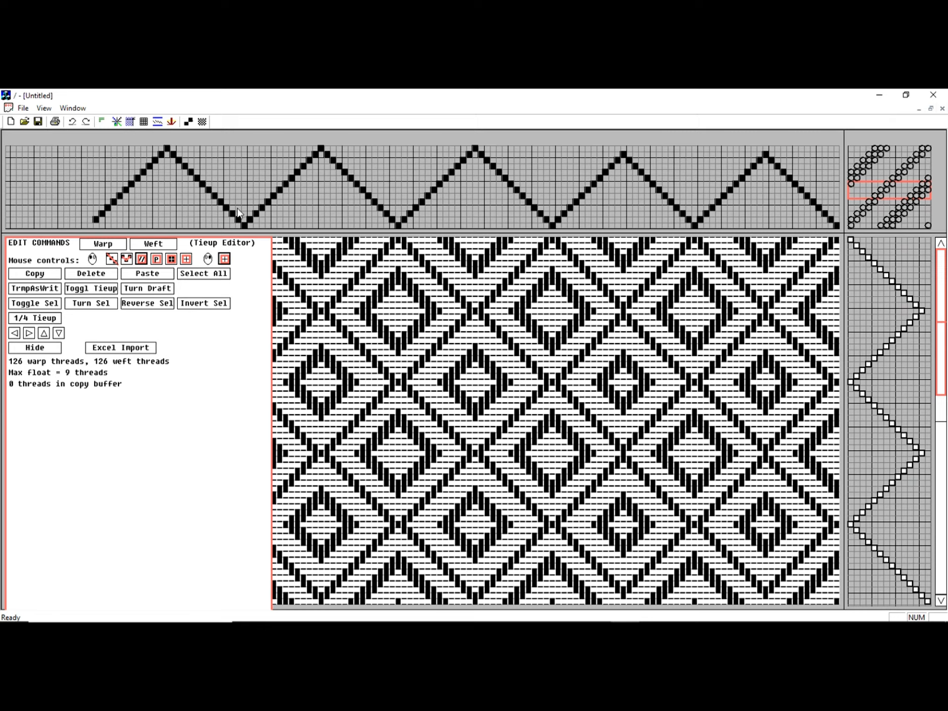
{"action": "left_click", "coordinate": [154, 304]}
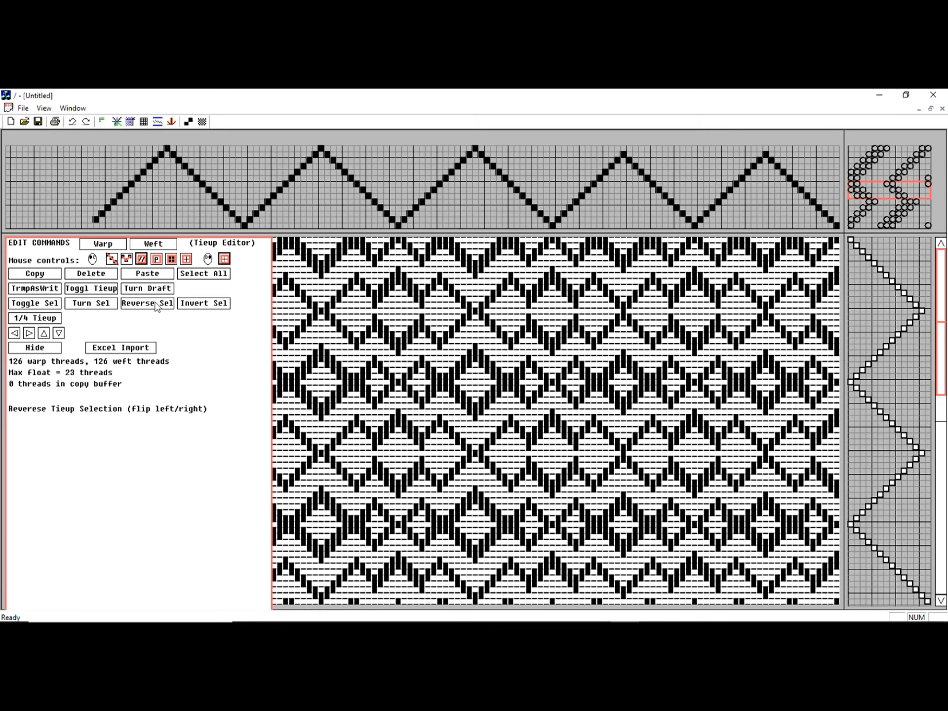
{"action": "left_click", "coordinate": [206, 305]}
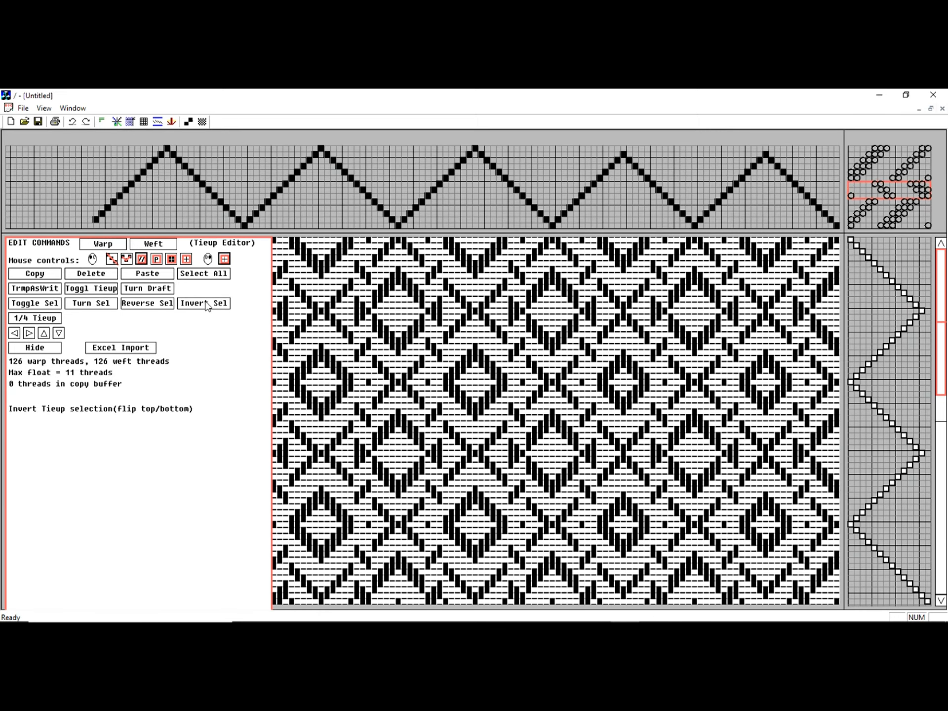
Try to turn the selected three-row tieup band 90 degrees clockwise, and undo the turn
{"action": "left_click", "coordinate": [90, 308]}
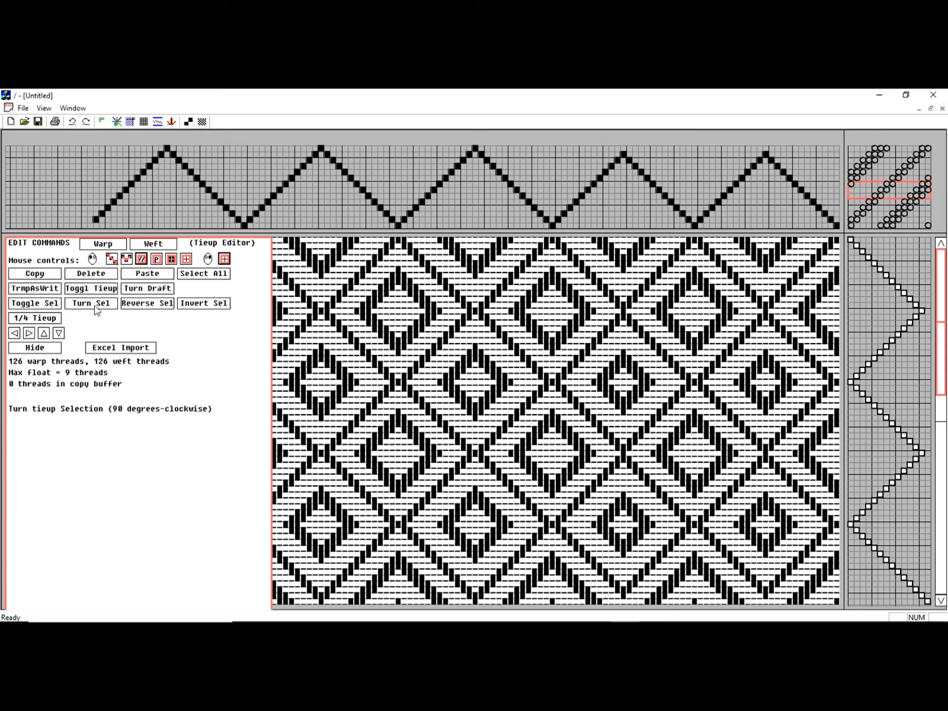
{"action": "left_click", "coordinate": [94, 305]}
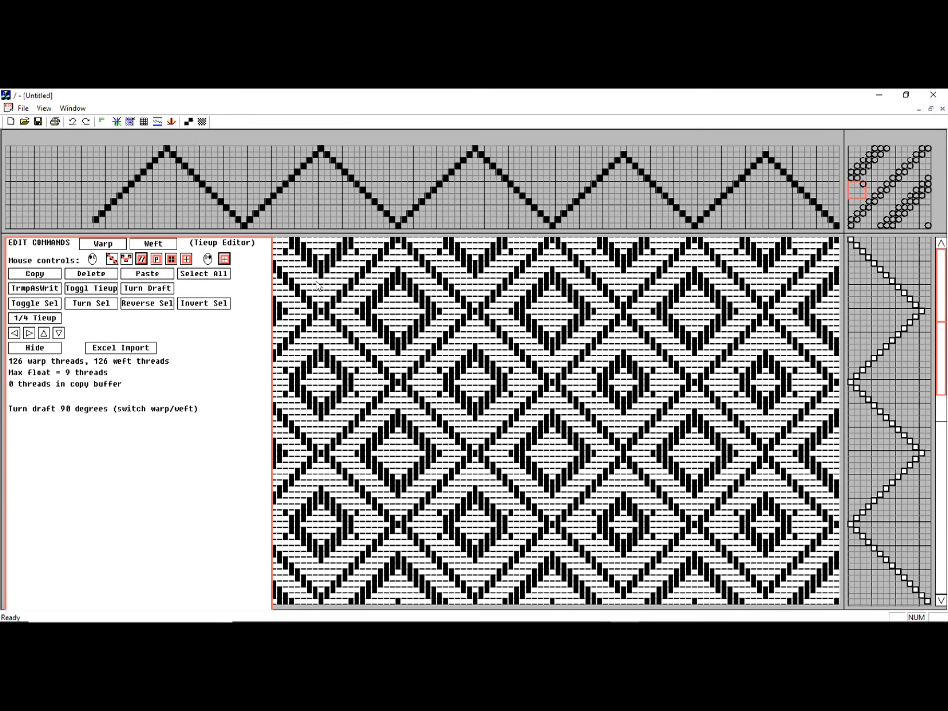
{"action": "left_click", "coordinate": [72, 121]}
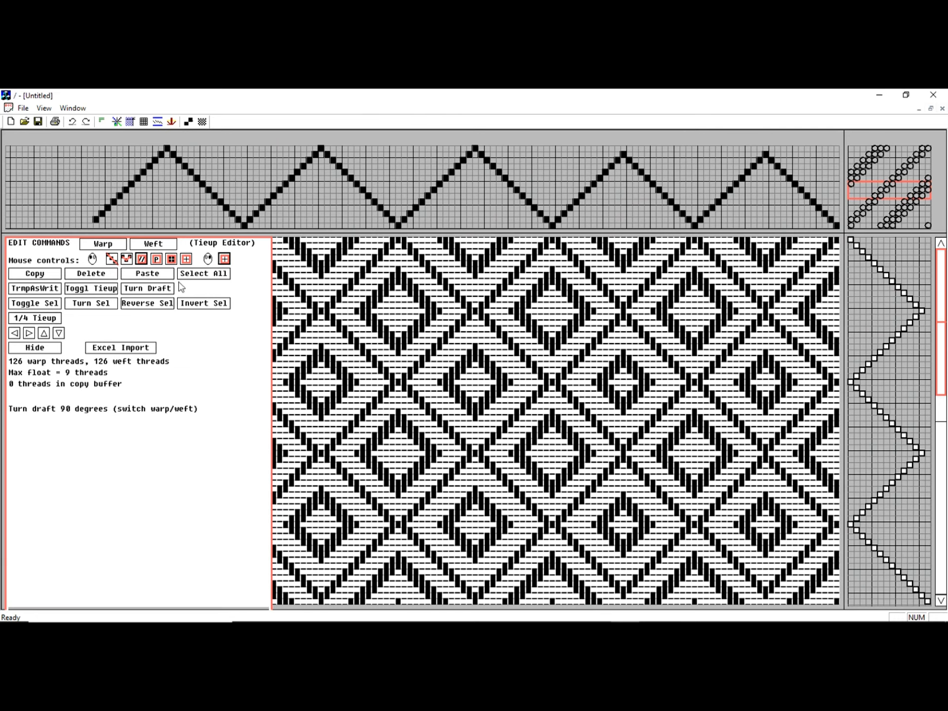
Enable quarter tieup mode and delete all connections in the lower-left quarter
{"action": "left_click", "coordinate": [30, 319]}
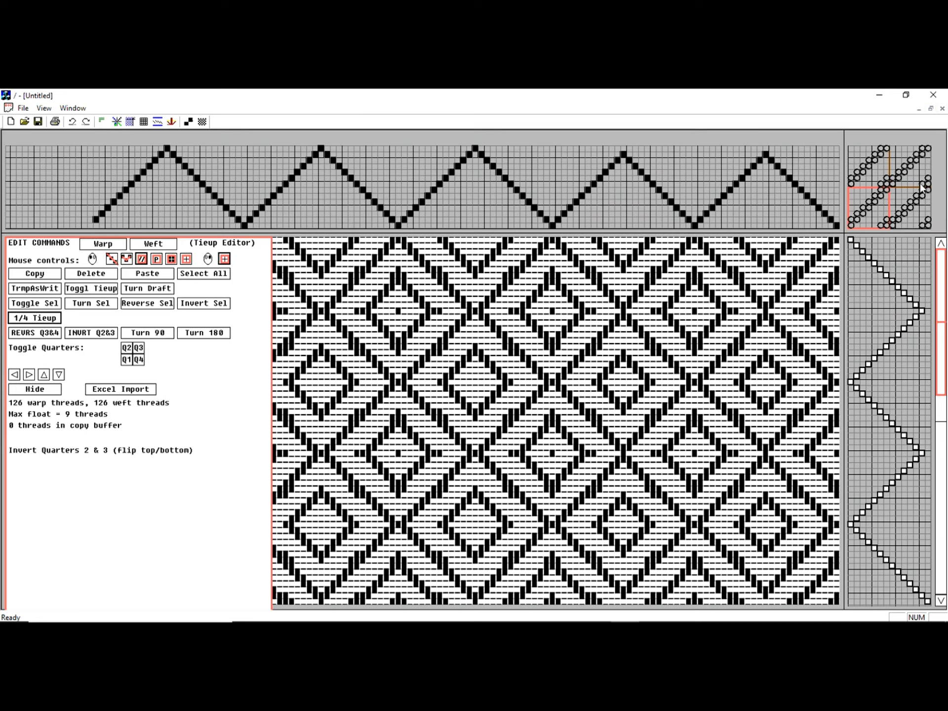
{"action": "left_click", "coordinate": [91, 332]}
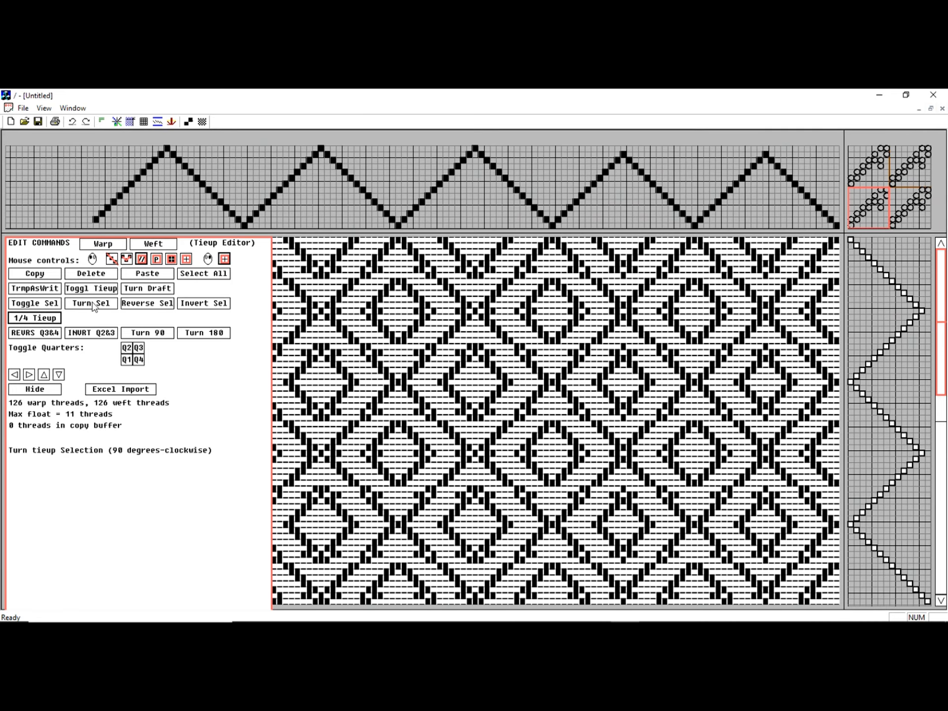
{"action": "left_click", "coordinate": [99, 277]}
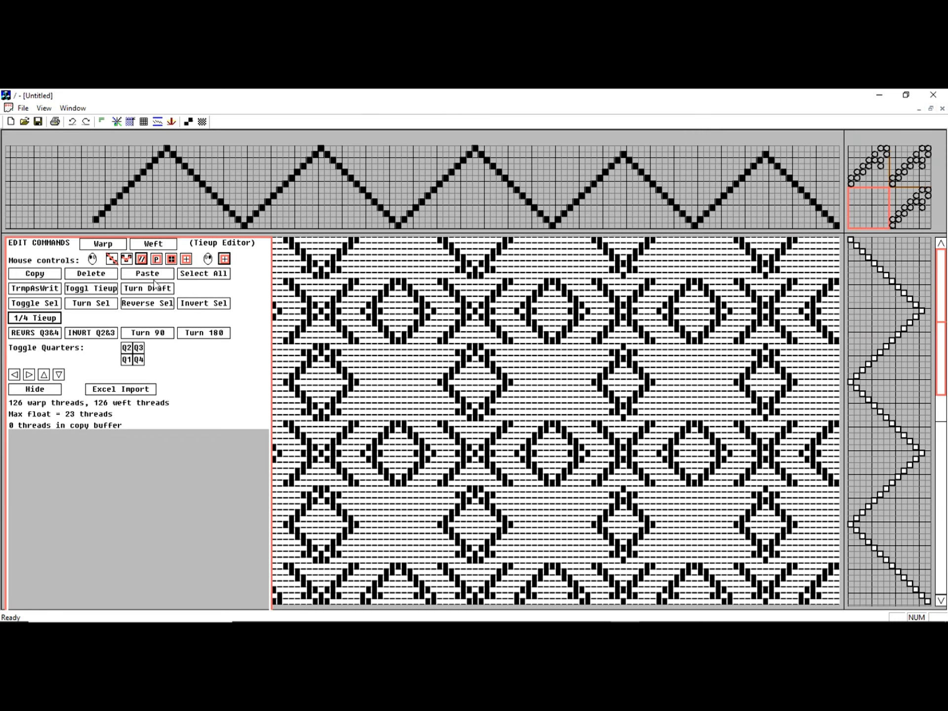
Draw a falling diagonal across the lower-left quarter, with two extra connections beside its upper end and two below it
{"action": "left_click", "coordinate": [111, 258]}
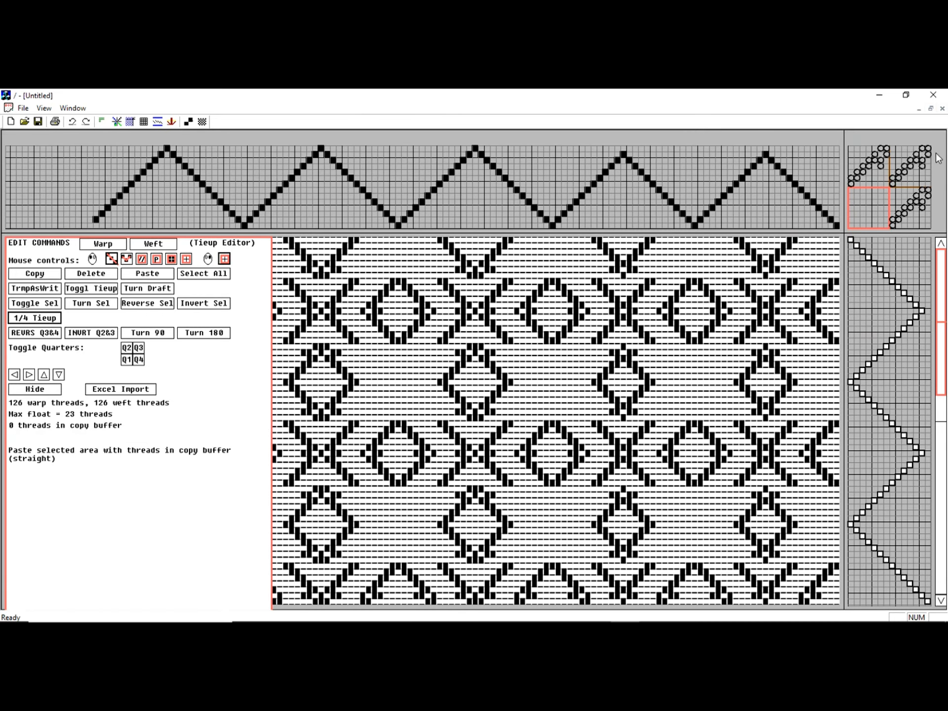
{"action": "left_click_drag", "start_coordinate": [886, 226], "coordinate": [854, 196]}
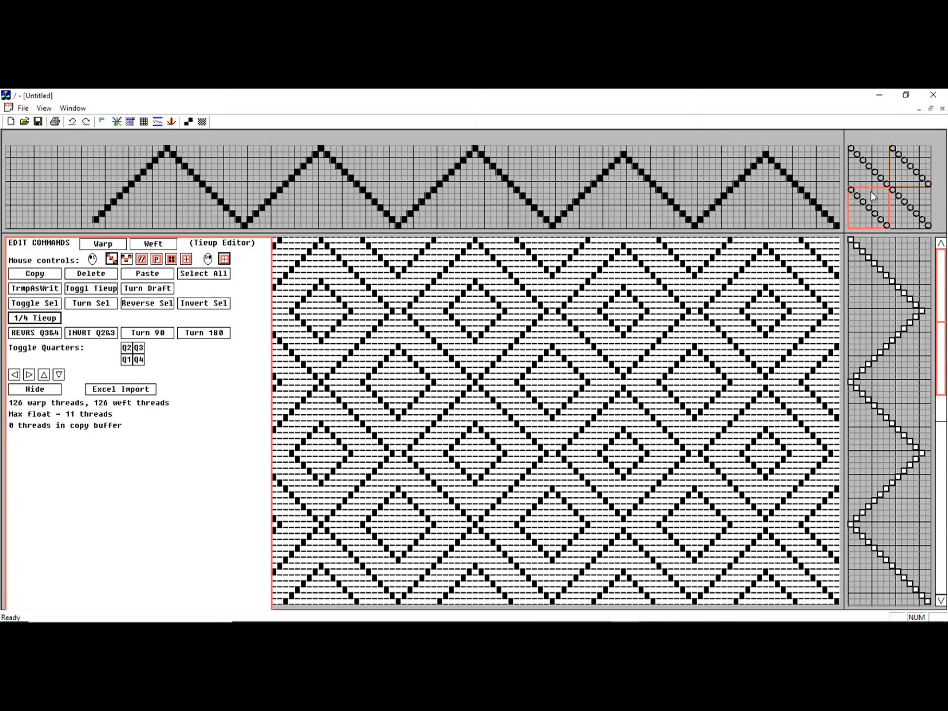
{"action": "left_click", "coordinate": [857, 189]}
{"action": "left_click", "coordinate": [863, 191]}
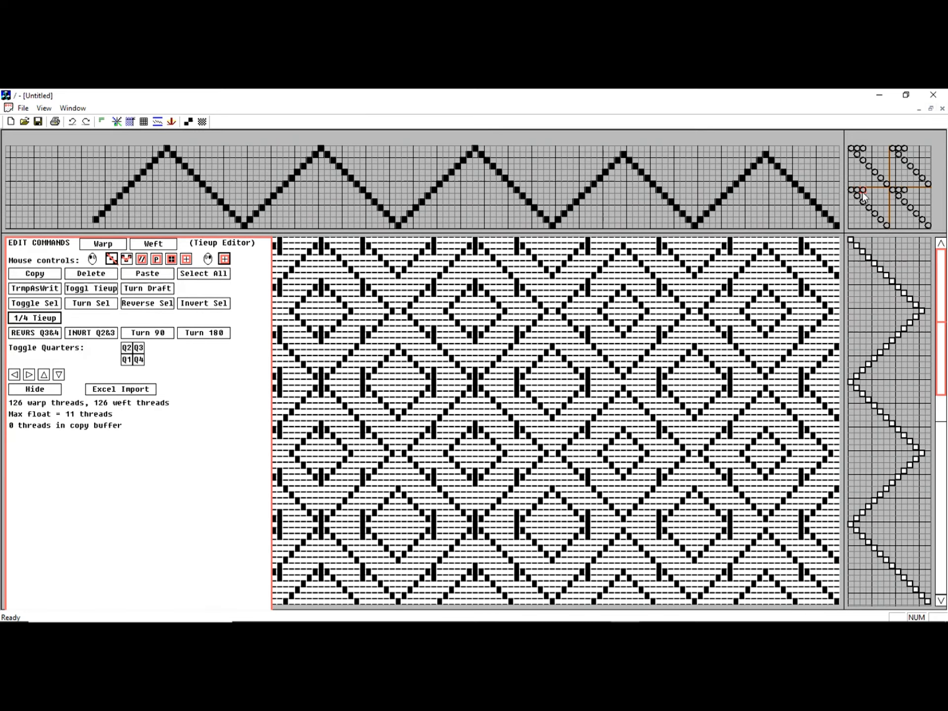
{"action": "left_click", "coordinate": [850, 200]}
{"action": "left_click", "coordinate": [849, 195]}
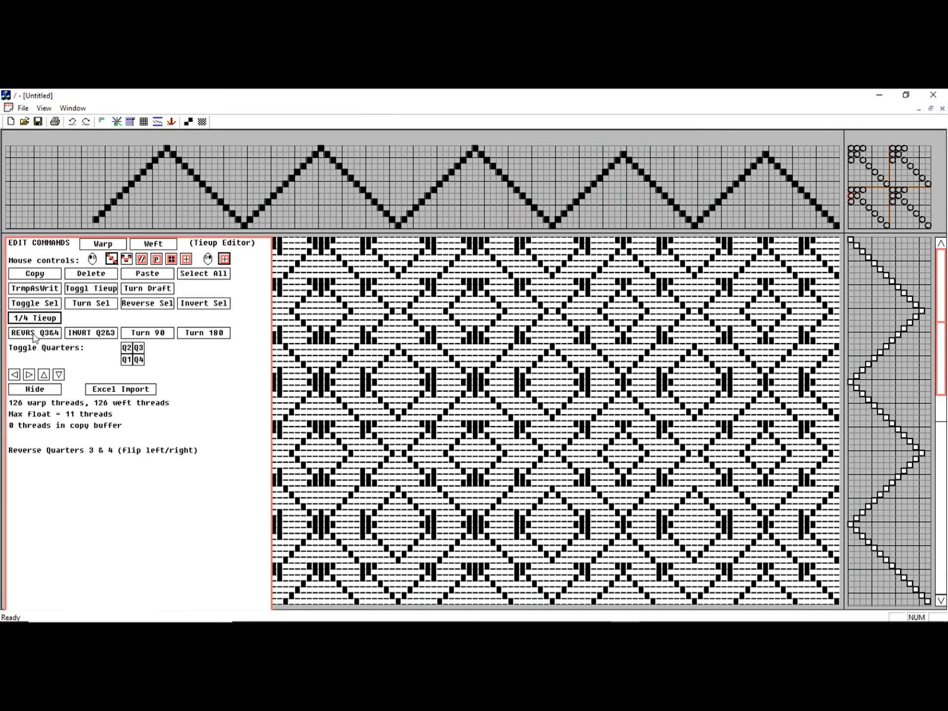
Switch the reversal of quarters 3 and 4 on and off, and do the same with the inversion of quarters 2 and 3
{"action": "left_click", "coordinate": [36, 334]}
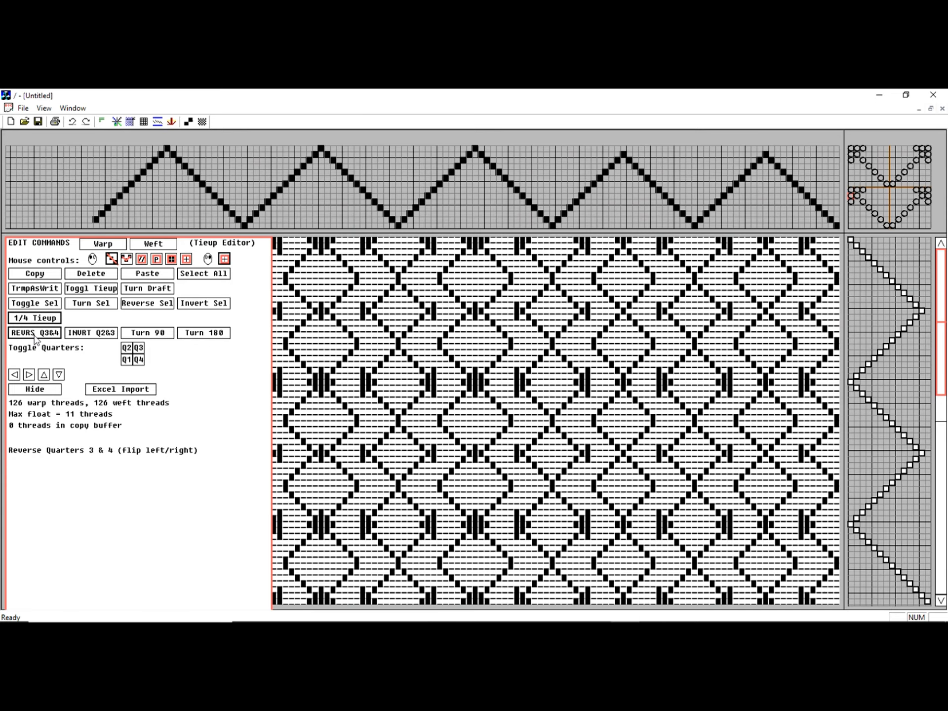
{"action": "left_click", "coordinate": [35, 333]}
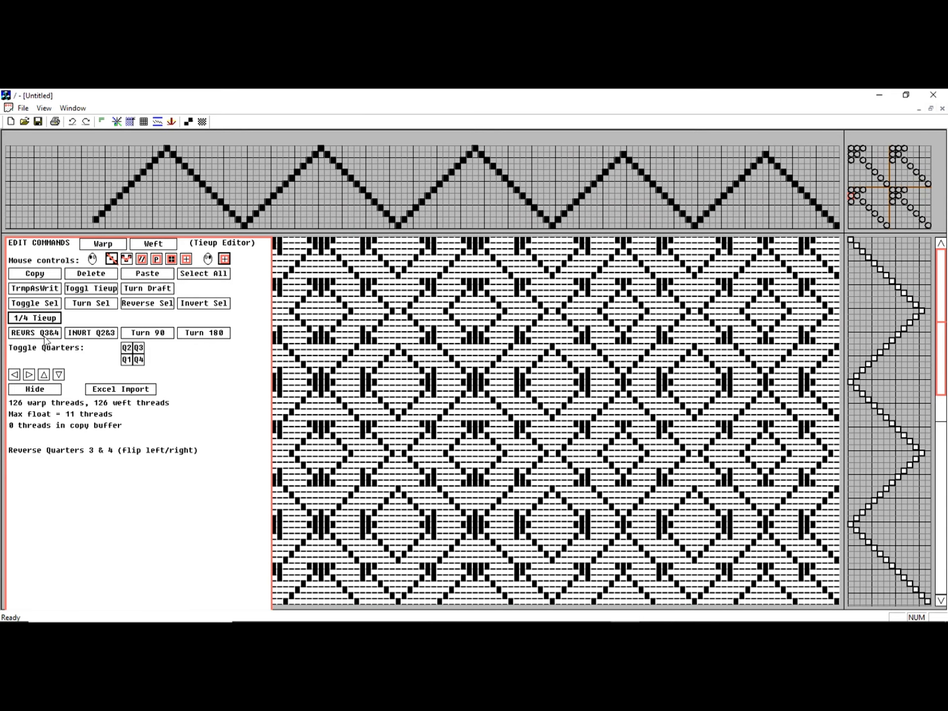
{"action": "left_click", "coordinate": [82, 334]}
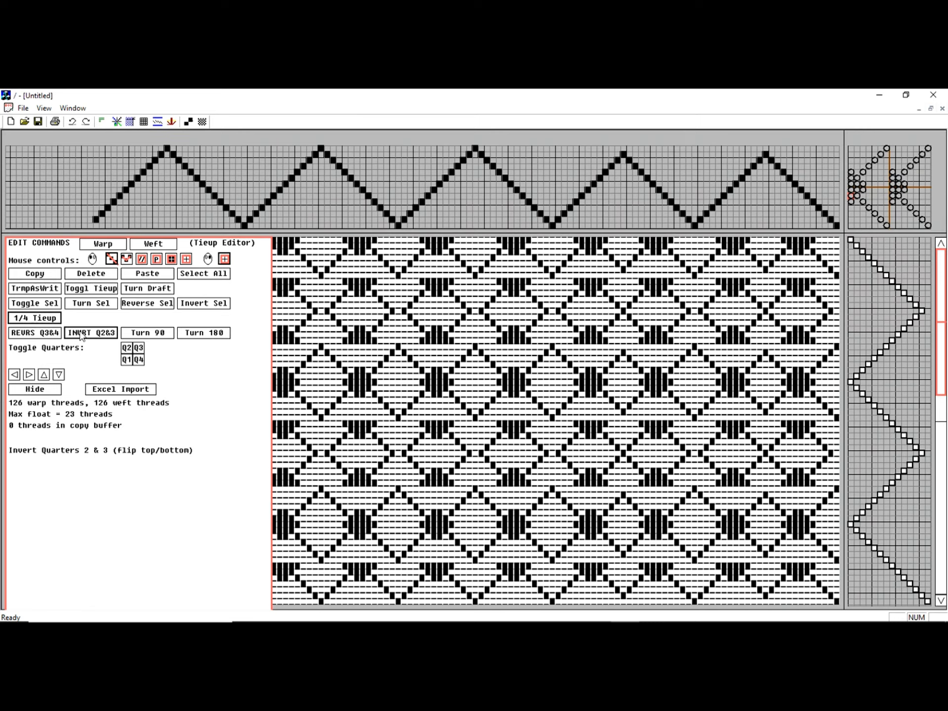
{"action": "left_click", "coordinate": [82, 333]}
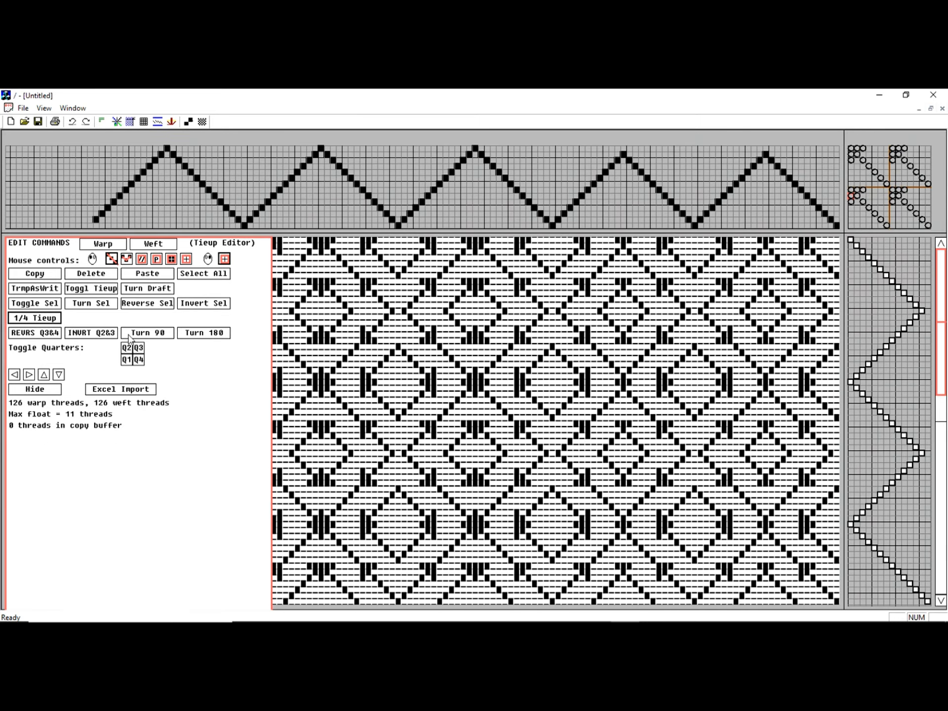
Try the 90-degree and 180-degree turns of quarters 2, 3 and 4 separately and together, keeping only the 90-degree turn
{"action": "left_click", "coordinate": [156, 336]}
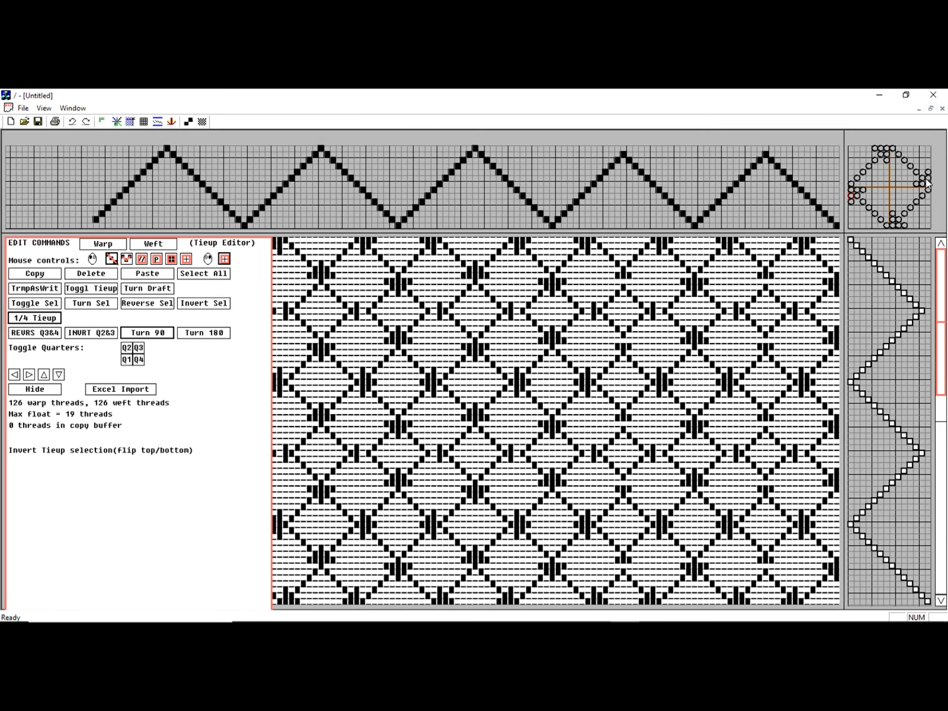
{"action": "left_click", "coordinate": [157, 332]}
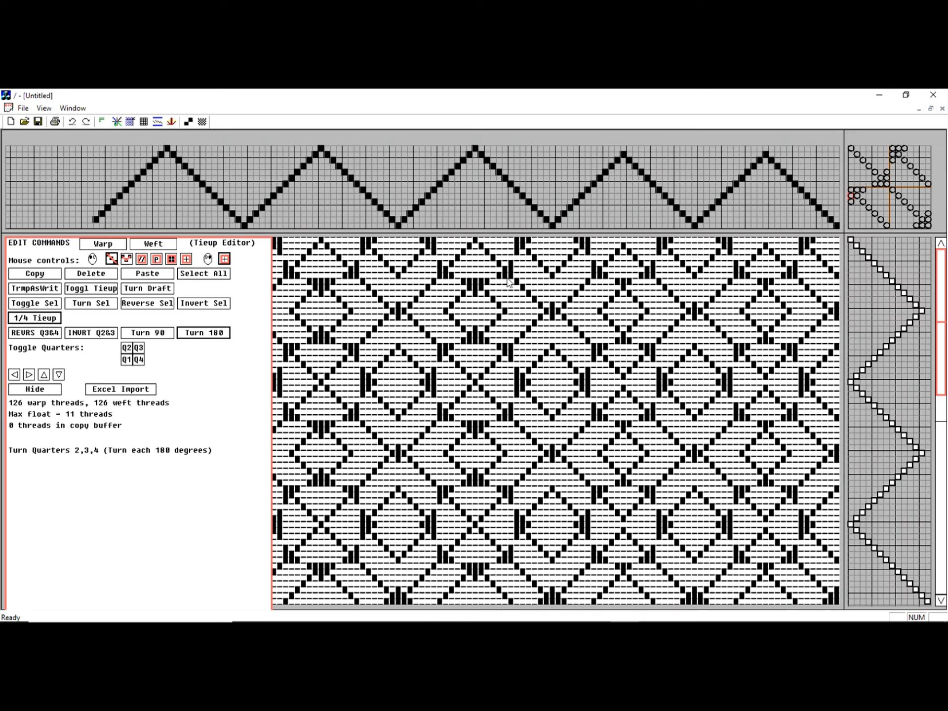
{"action": "left_click", "coordinate": [146, 332]}
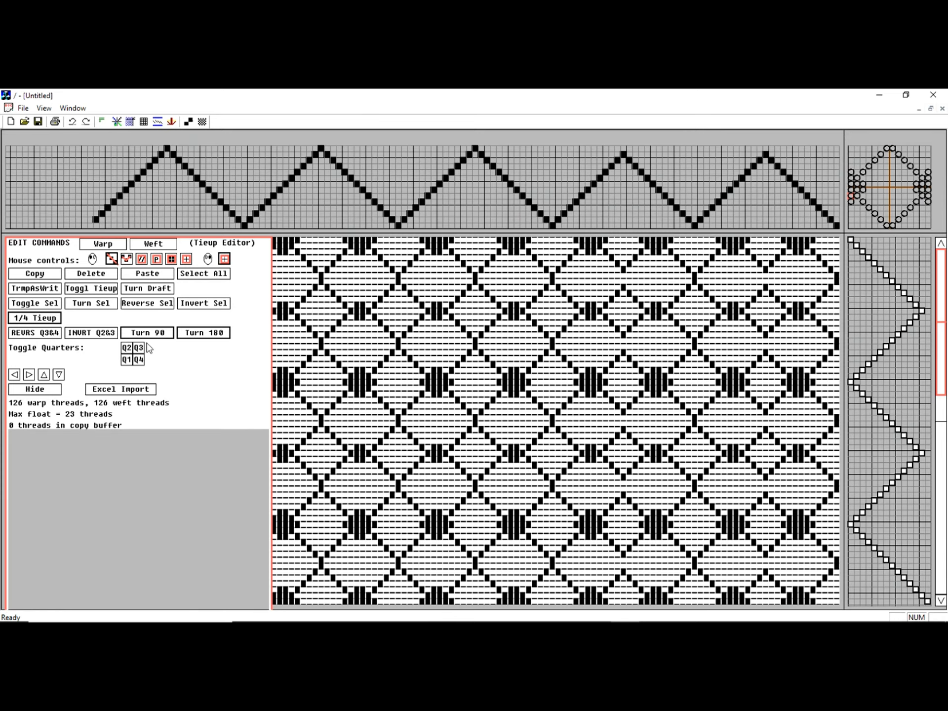
{"action": "left_click", "coordinate": [204, 334]}
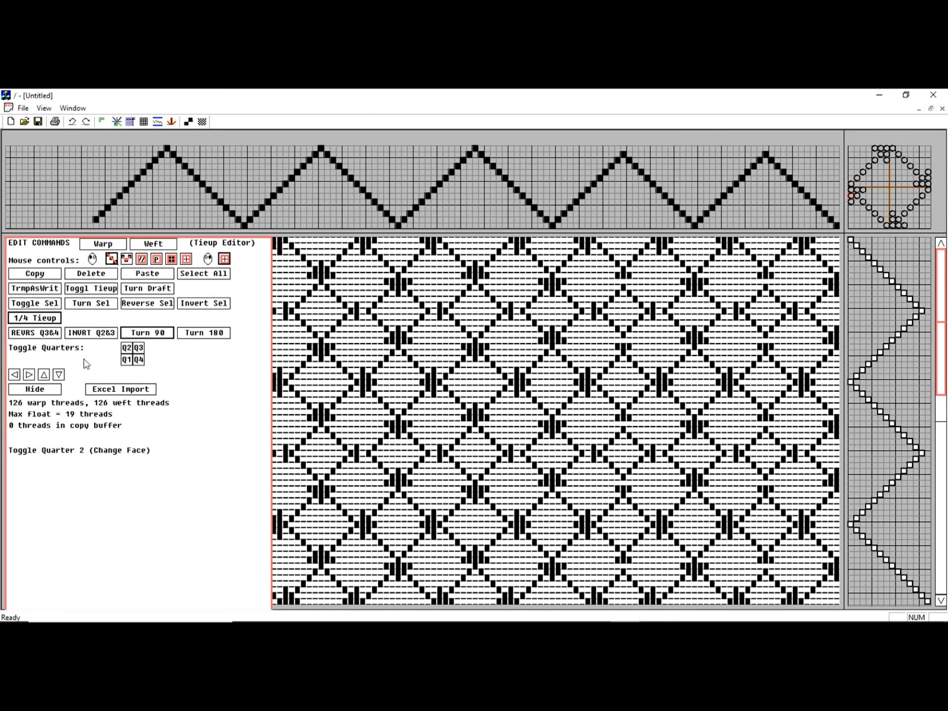
Toggle the face of quarters 2 and 4, and replace the 90-degree turn with the inversion of quarters 2 and 3
{"action": "left_click", "coordinate": [127, 352]}
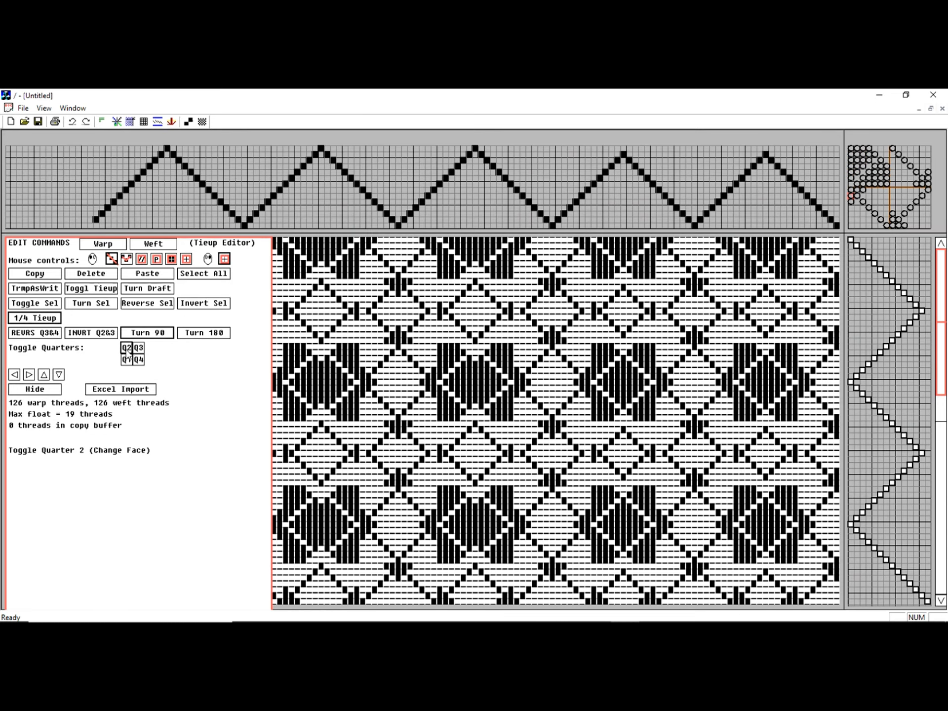
{"action": "left_click", "coordinate": [138, 360]}
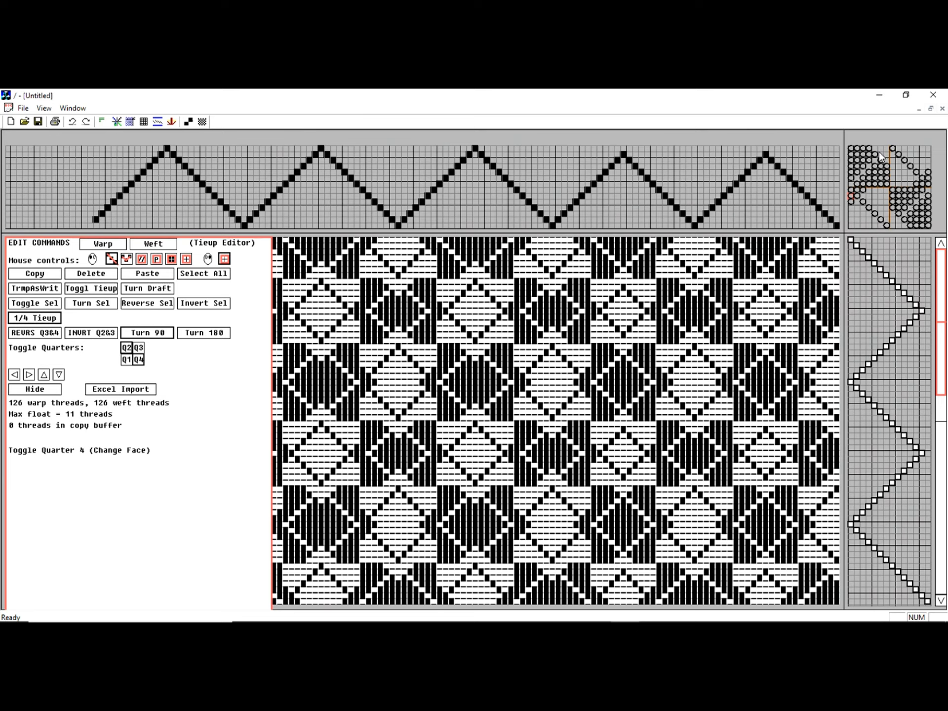
{"action": "left_click", "coordinate": [161, 332]}
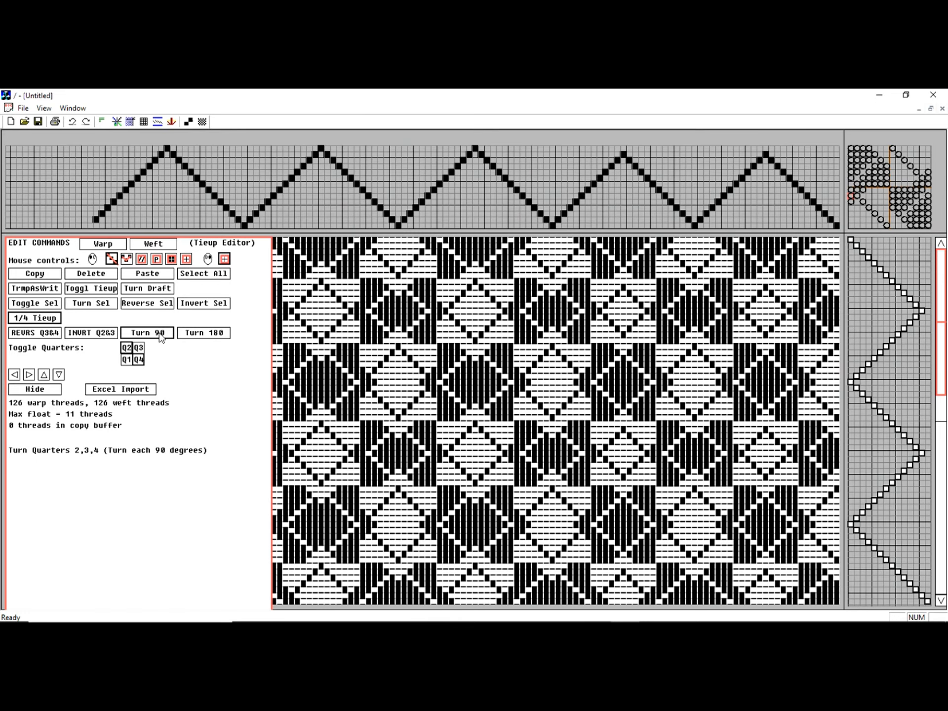
{"action": "left_click", "coordinate": [84, 332]}
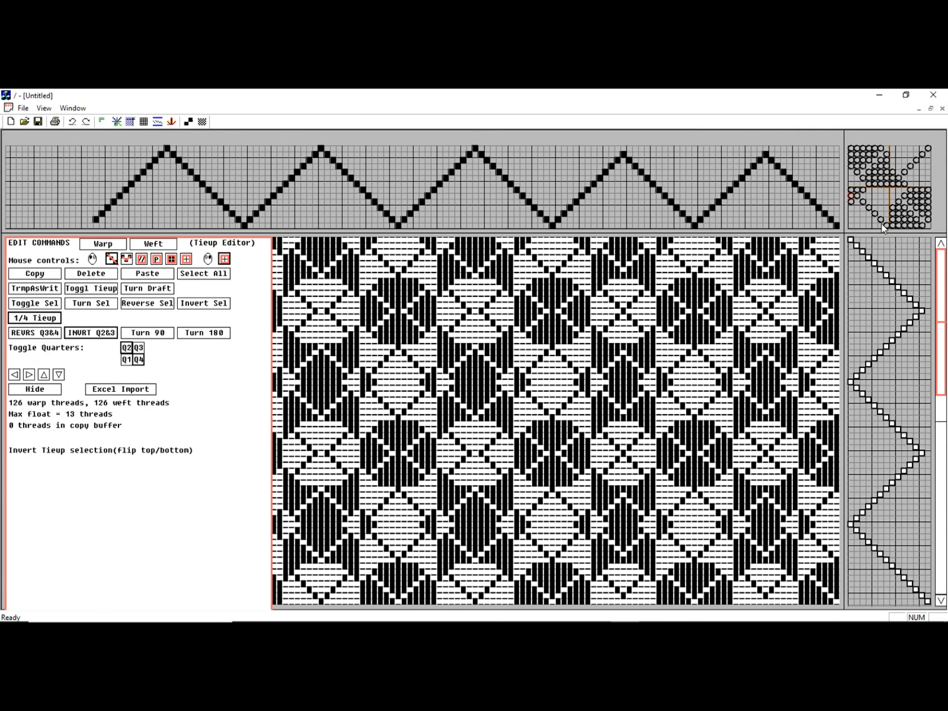
Remove the last two connections at the lower end of the diagonal in quarter 1
{"action": "left_click", "coordinate": [885, 224]}
{"action": "left_click", "coordinate": [879, 220]}
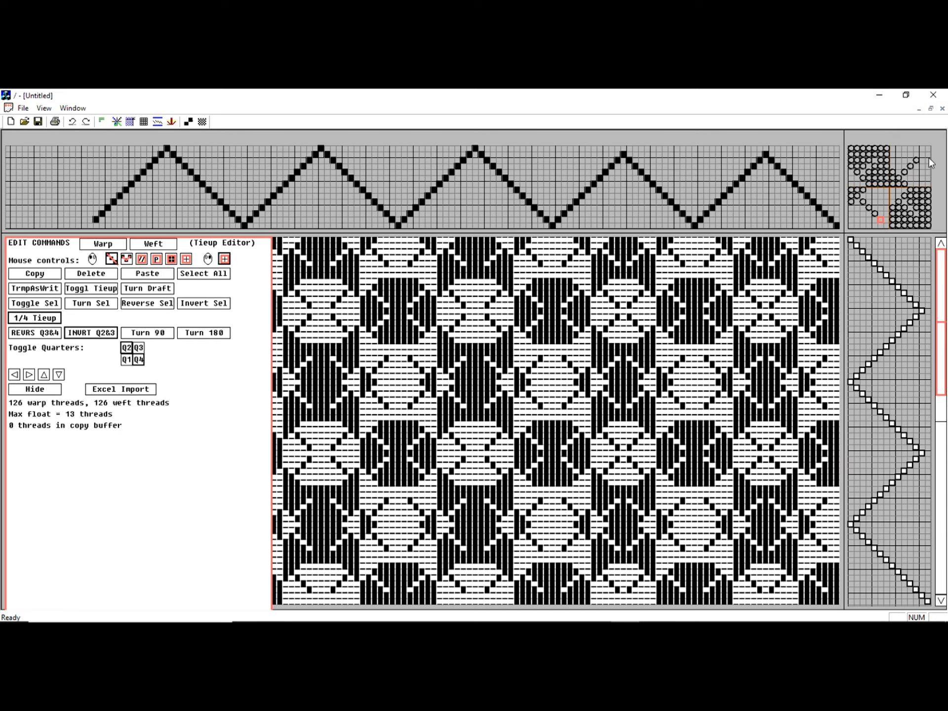